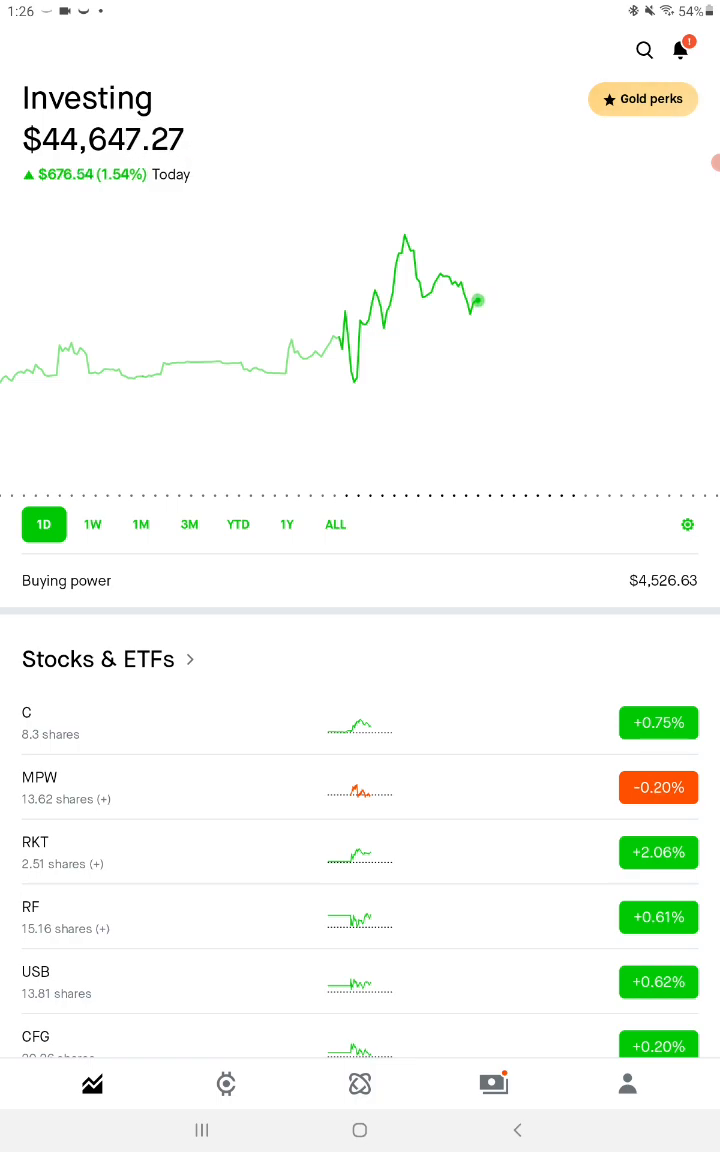
{"action": "scroll", "coordinate": [360, 600], "scroll_direction": "down", "scroll_amount": 5}
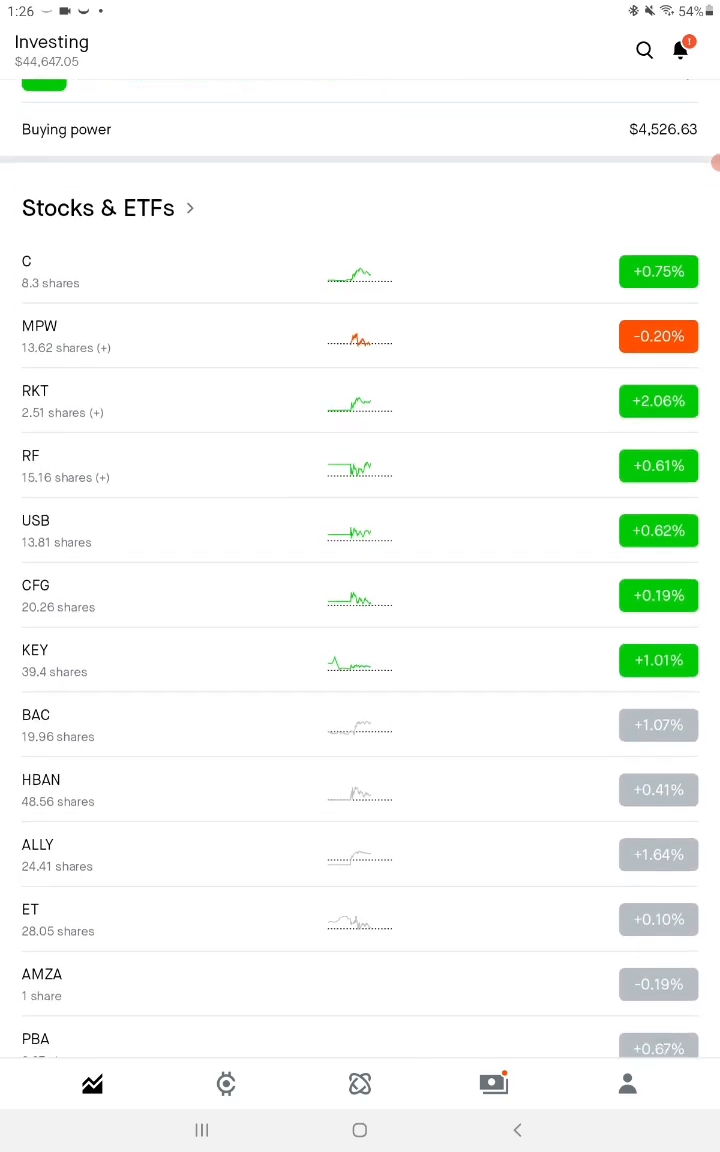
{"action": "scroll", "coordinate": [360, 600], "scroll_direction": "down", "scroll_amount": 5}
{"action": "scroll", "coordinate": [360, 600], "scroll_direction": "down", "scroll_amount": 2}
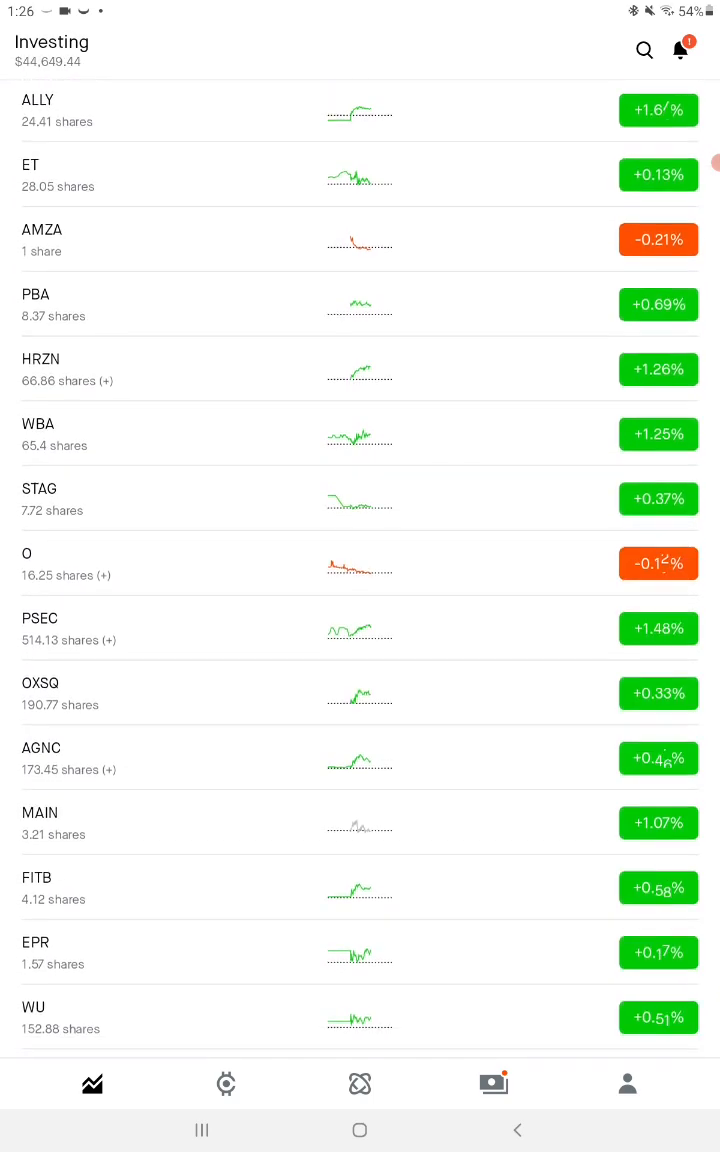
{"action": "scroll", "coordinate": [360, 600], "scroll_direction": "down", "scroll_amount": 5}
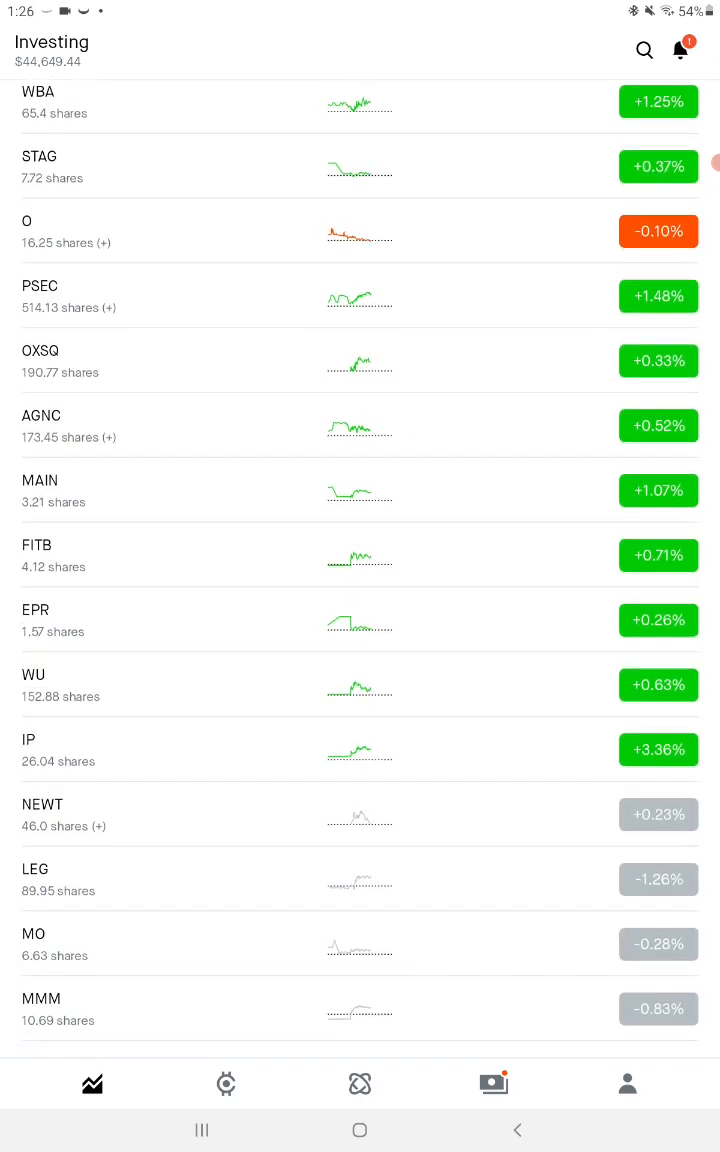
{"action": "scroll", "coordinate": [360, 600], "scroll_direction": "down", "scroll_amount": 1}
{"action": "scroll", "coordinate": [360, 600], "scroll_direction": "down", "scroll_amount": 5}
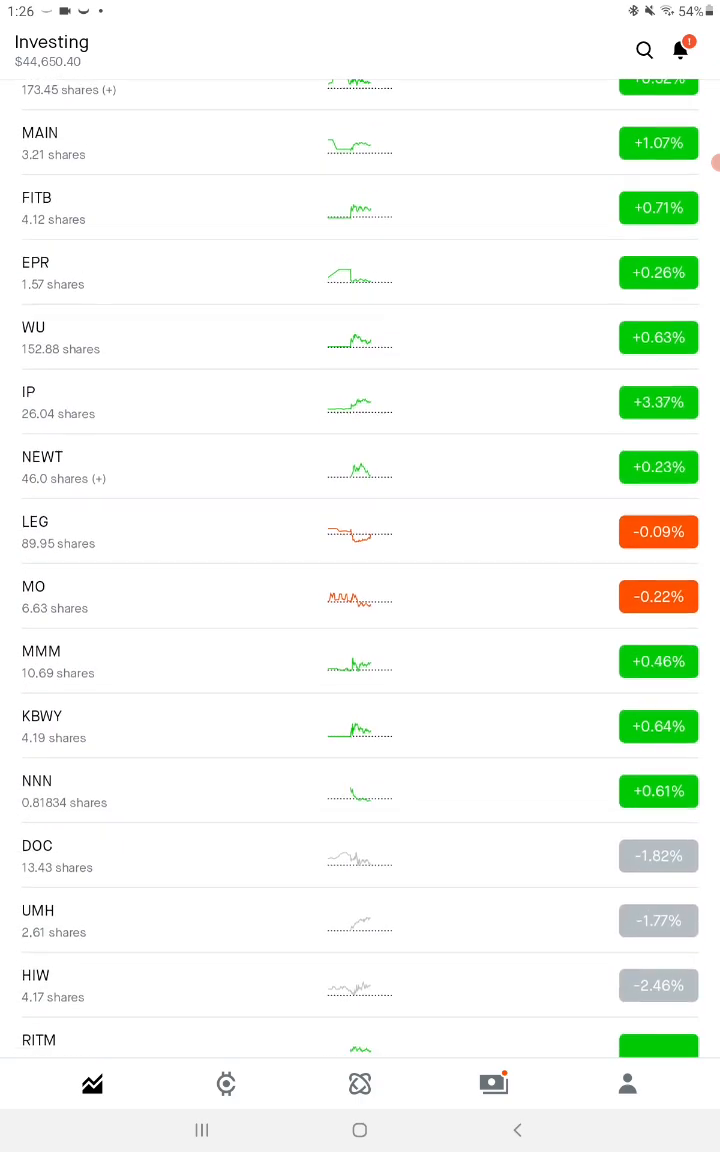
{"action": "scroll", "coordinate": [360, 600], "scroll_direction": "down", "scroll_amount": 1}
{"action": "scroll", "coordinate": [360, 600], "scroll_direction": "down", "scroll_amount": 2}
{"action": "scroll", "coordinate": [360, 600], "scroll_direction": "down", "scroll_amount": 1}
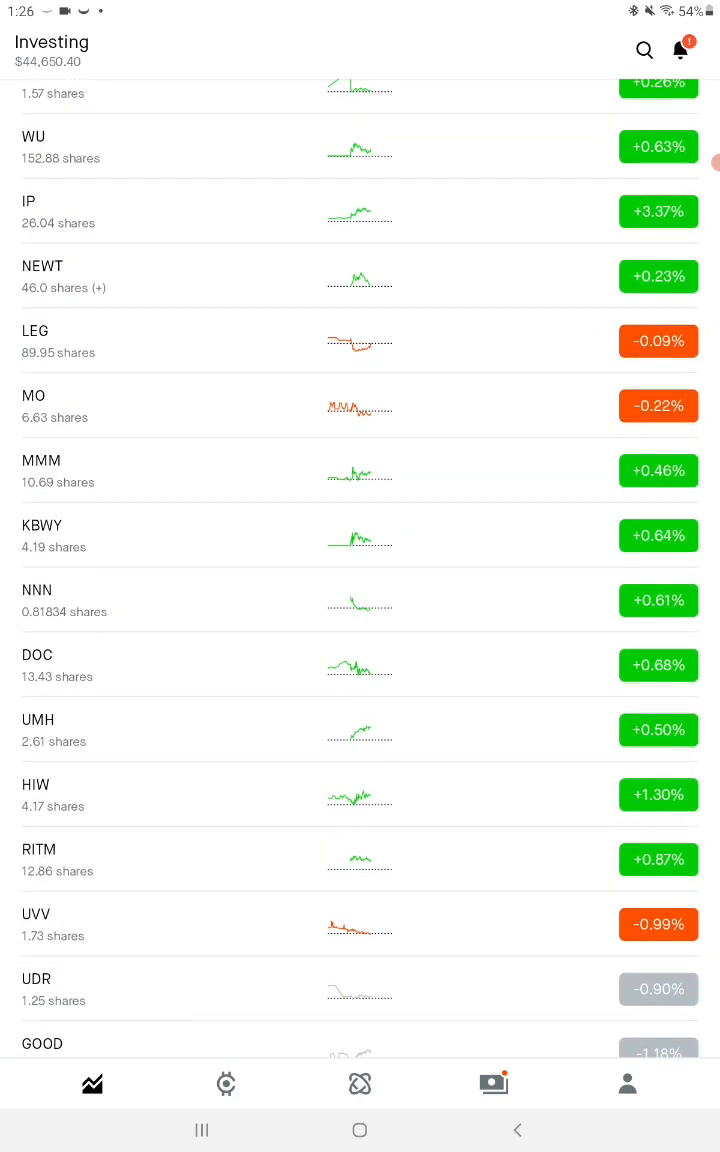
{"action": "scroll", "coordinate": [360, 600], "scroll_direction": "down", "scroll_amount": 5}
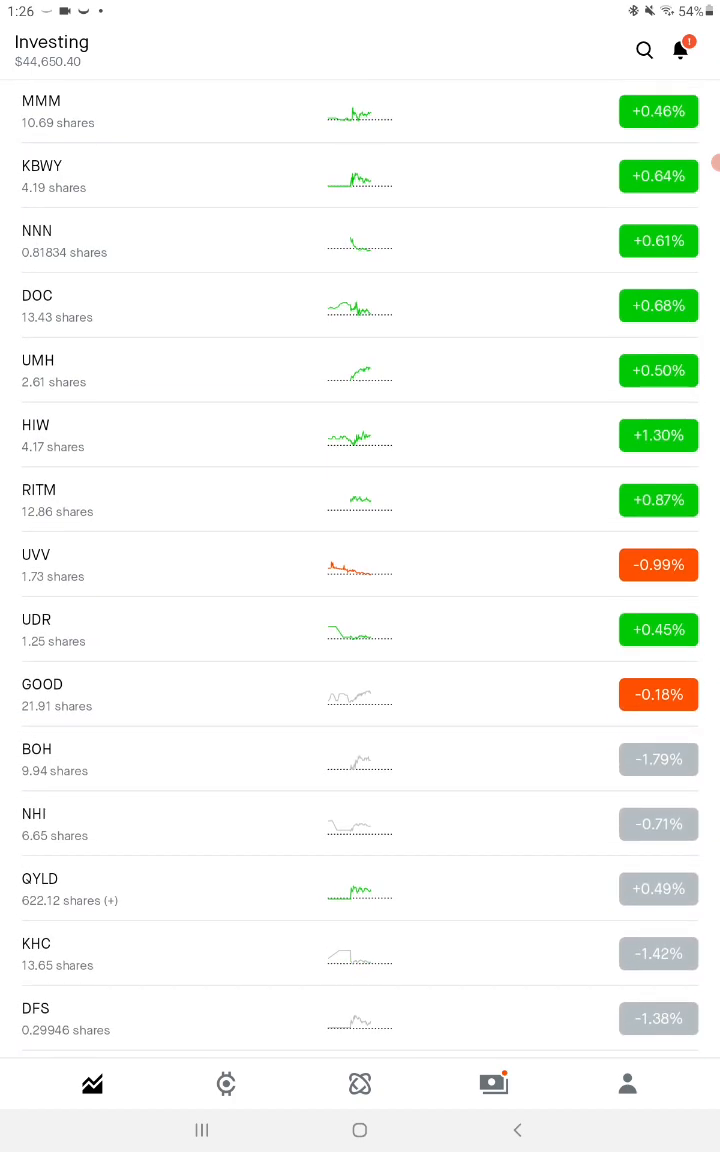
{"action": "scroll", "coordinate": [360, 600], "scroll_direction": "down", "scroll_amount": 5}
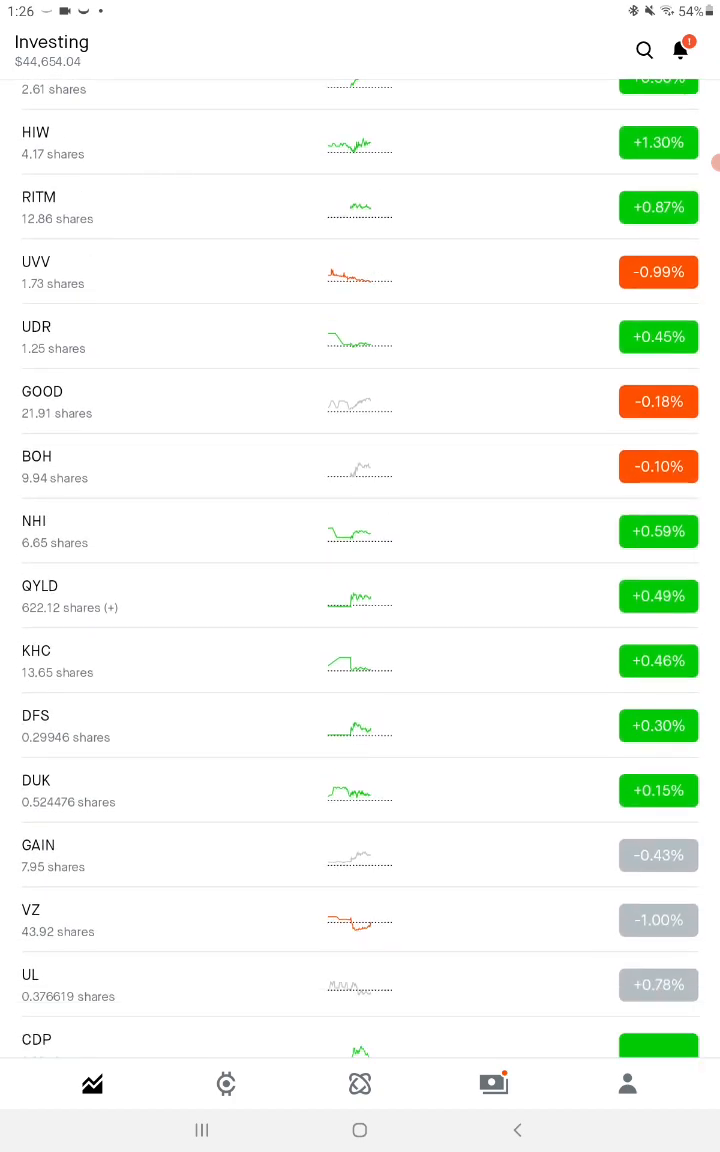
{"action": "scroll", "coordinate": [360, 600], "scroll_direction": "down", "scroll_amount": 1}
{"action": "scroll", "coordinate": [360, 600], "scroll_direction": "down", "scroll_amount": 2}
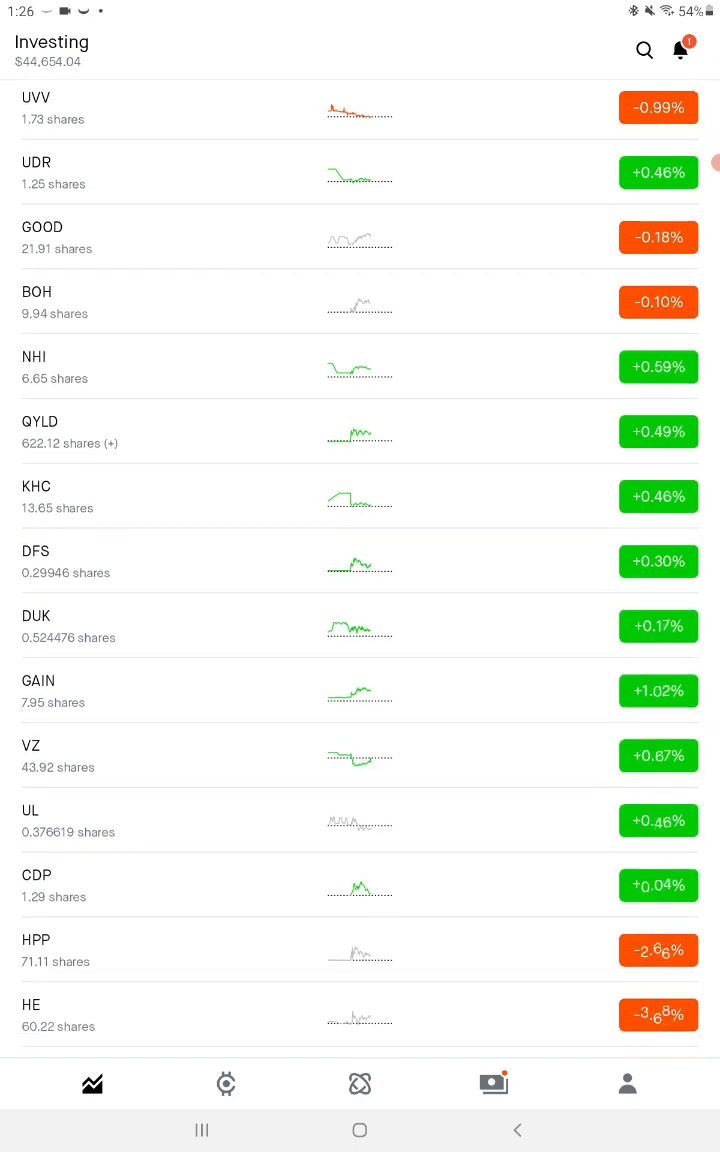
{"action": "scroll", "coordinate": [360, 600], "scroll_direction": "down", "scroll_amount": 2}
{"action": "scroll", "coordinate": [360, 600], "scroll_direction": "down", "scroll_amount": 2}
{"action": "scroll", "coordinate": [360, 600], "scroll_direction": "down", "scroll_amount": 2}
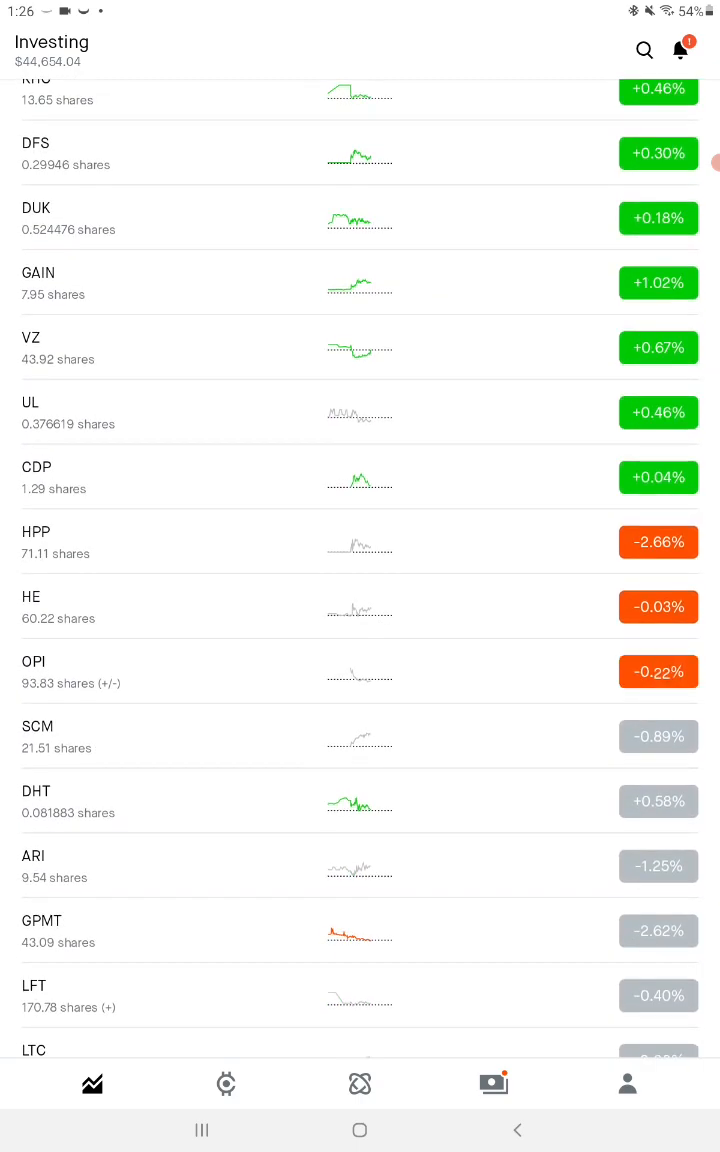
{"action": "scroll", "coordinate": [360, 600], "scroll_direction": "down", "scroll_amount": 2}
{"action": "scroll", "coordinate": [360, 600], "scroll_direction": "down", "scroll_amount": 2}
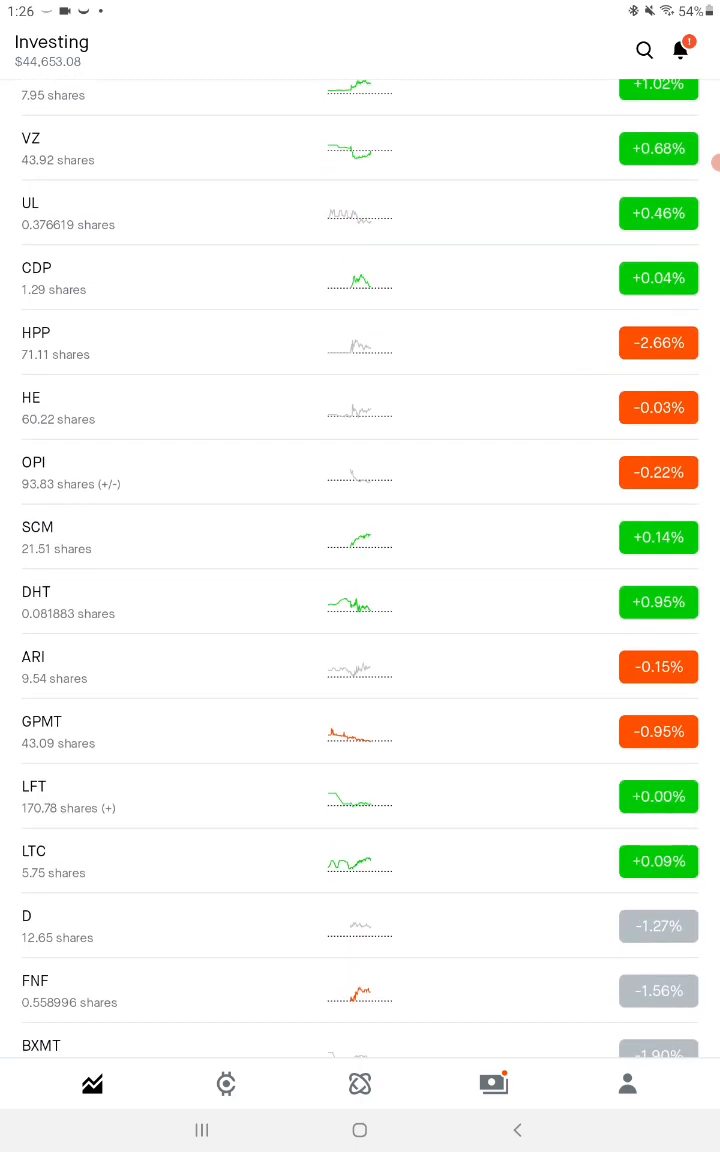
Buy $3 of HPP at market, confirm the fill, and return to the holdings list.
{"action": "left_click", "coordinate": [360, 343]}
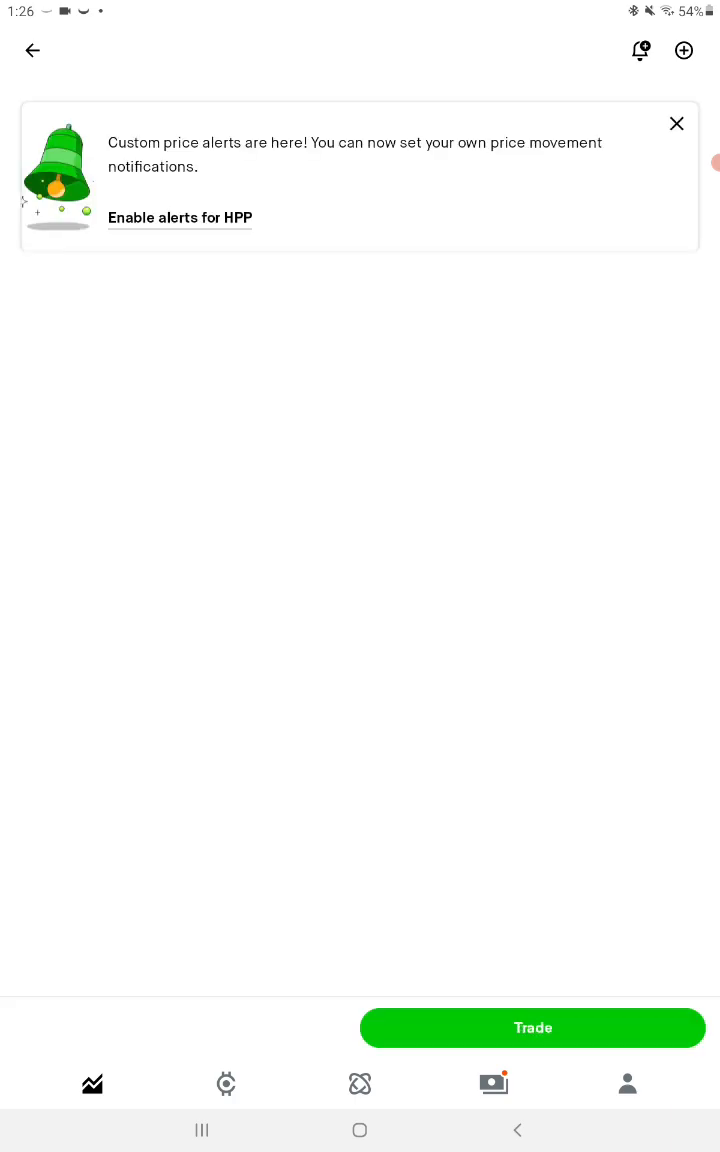
{"action": "left_click", "coordinate": [533, 1028]}
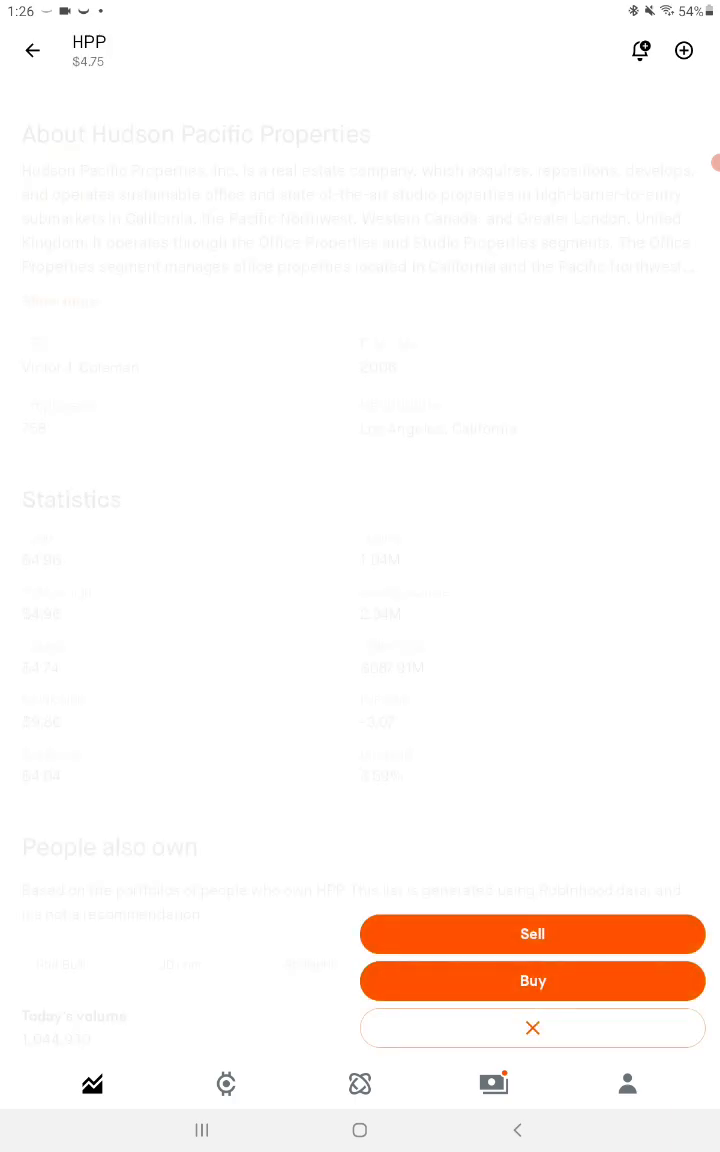
{"action": "scroll", "coordinate": [360, 500], "scroll_direction": "up", "scroll_amount": 3}
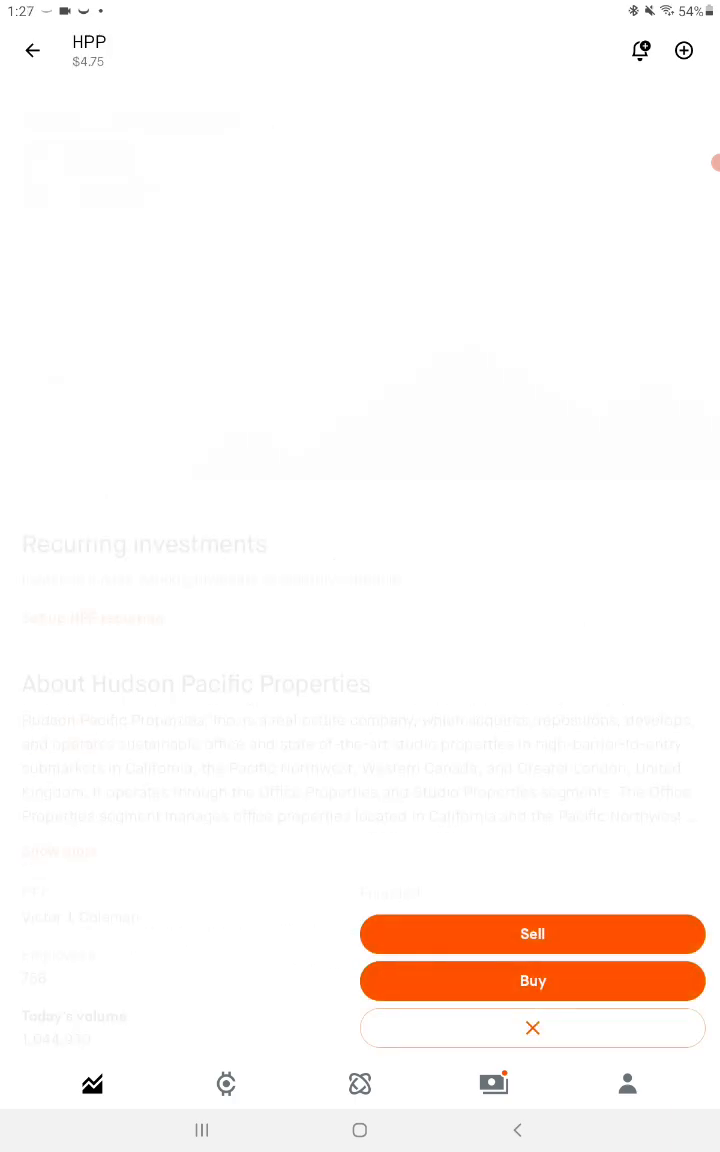
{"action": "left_click", "coordinate": [533, 1028]}
{"action": "left_click", "coordinate": [533, 1028]}
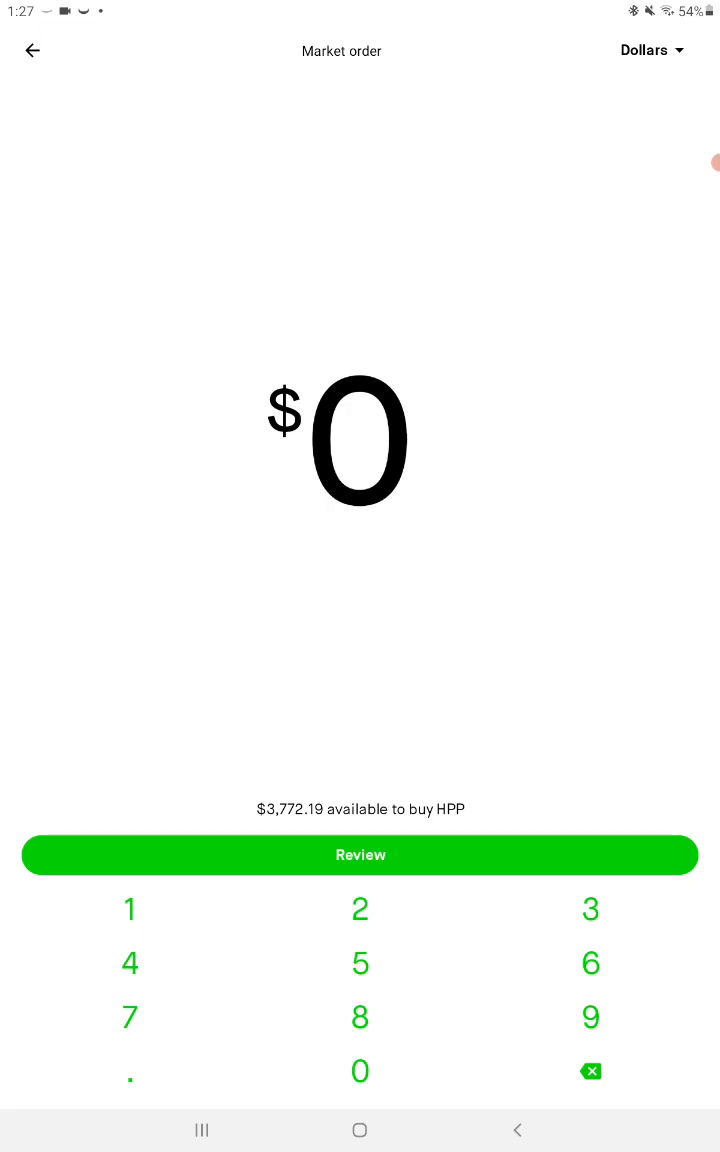
{"action": "left_click", "coordinate": [590, 909]}
{"action": "left_click", "coordinate": [360, 855]}
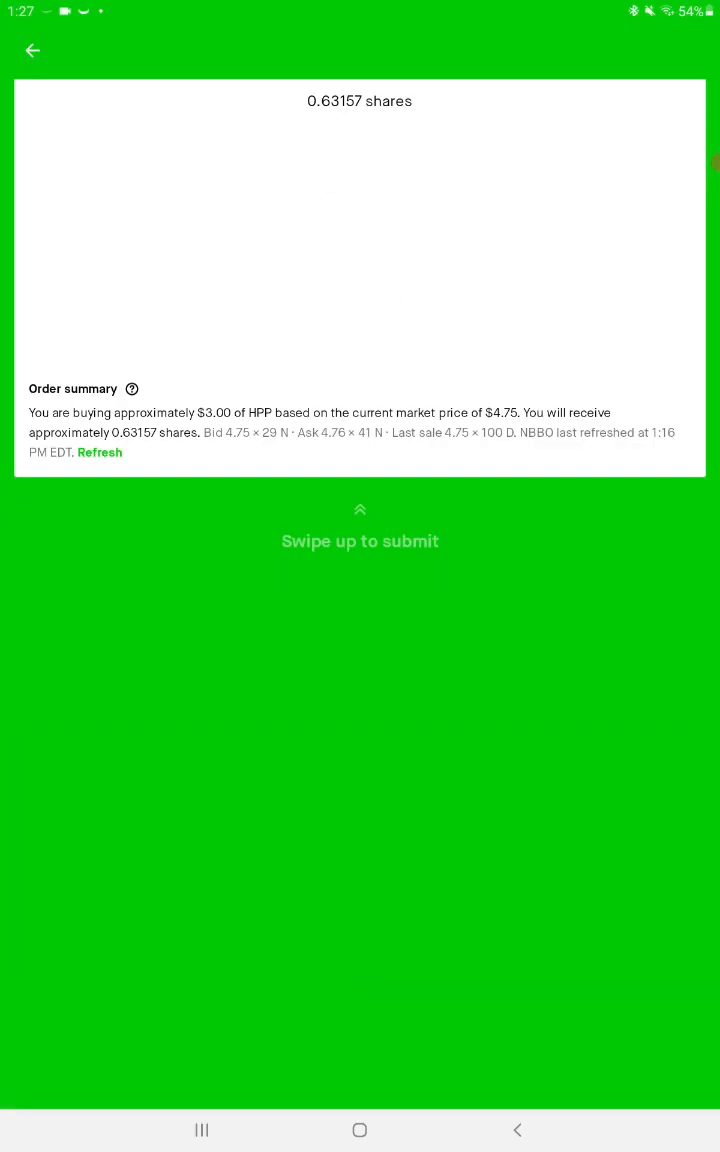
{"action": "left_click_drag", "start_coordinate": [360, 900], "coordinate": [360, 300]}
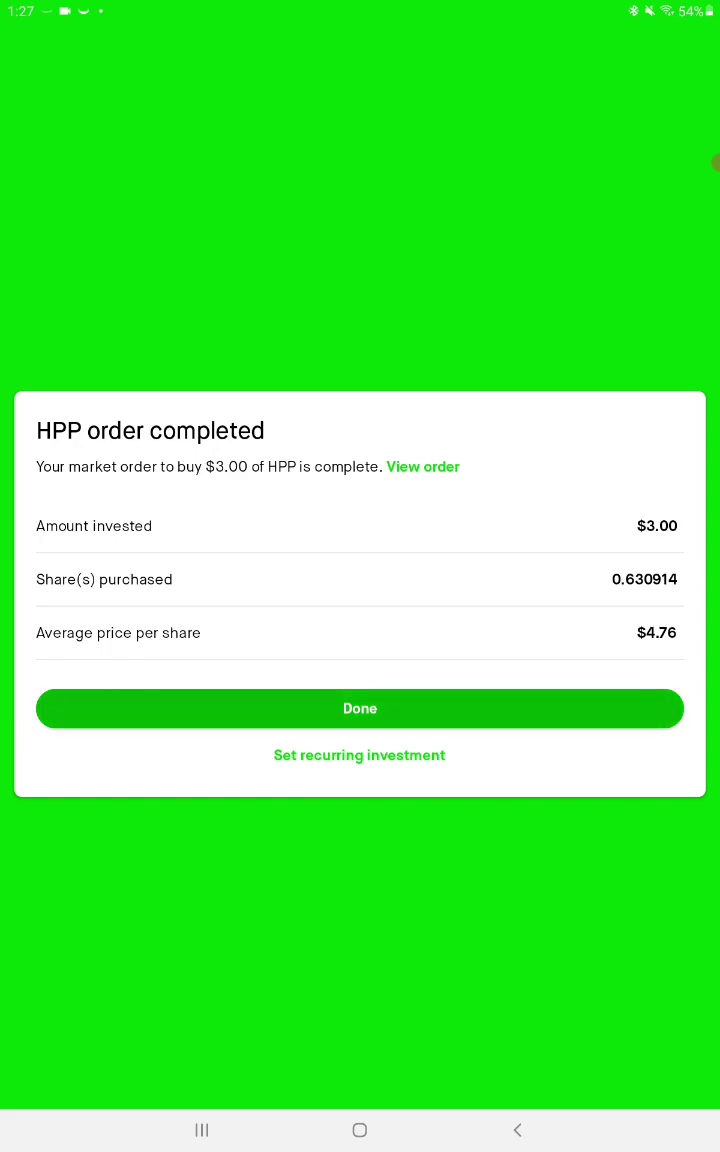
{"action": "left_click", "coordinate": [360, 708]}
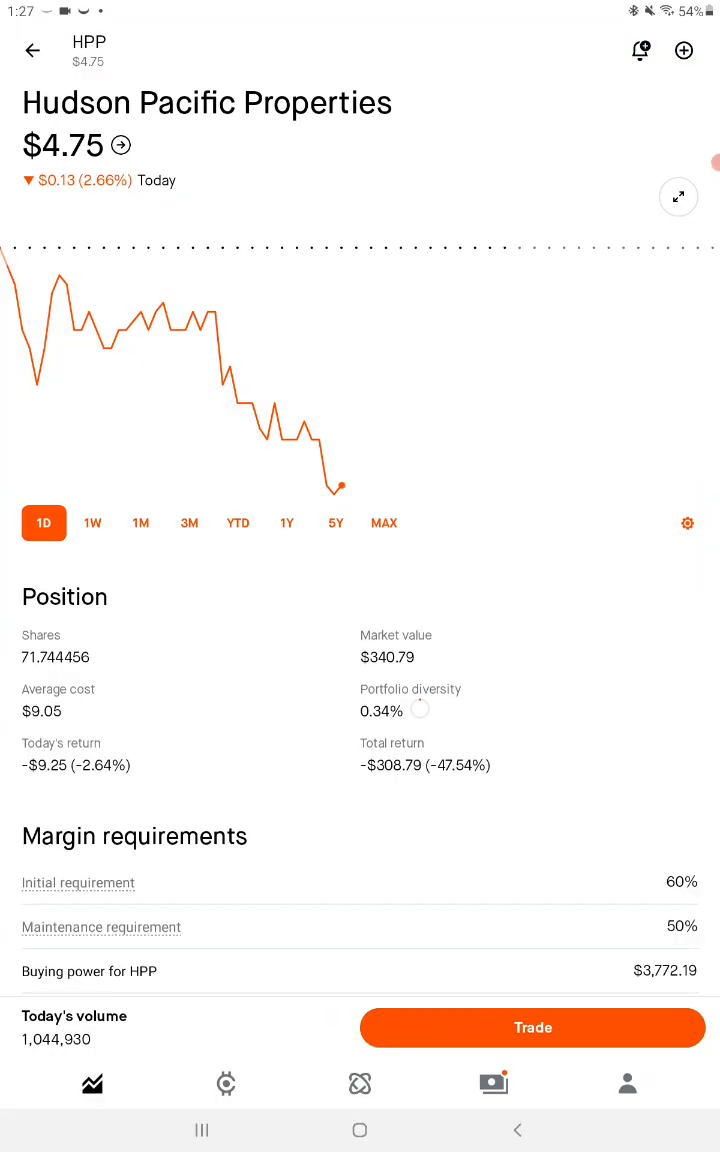
{"action": "left_click", "coordinate": [30, 50]}
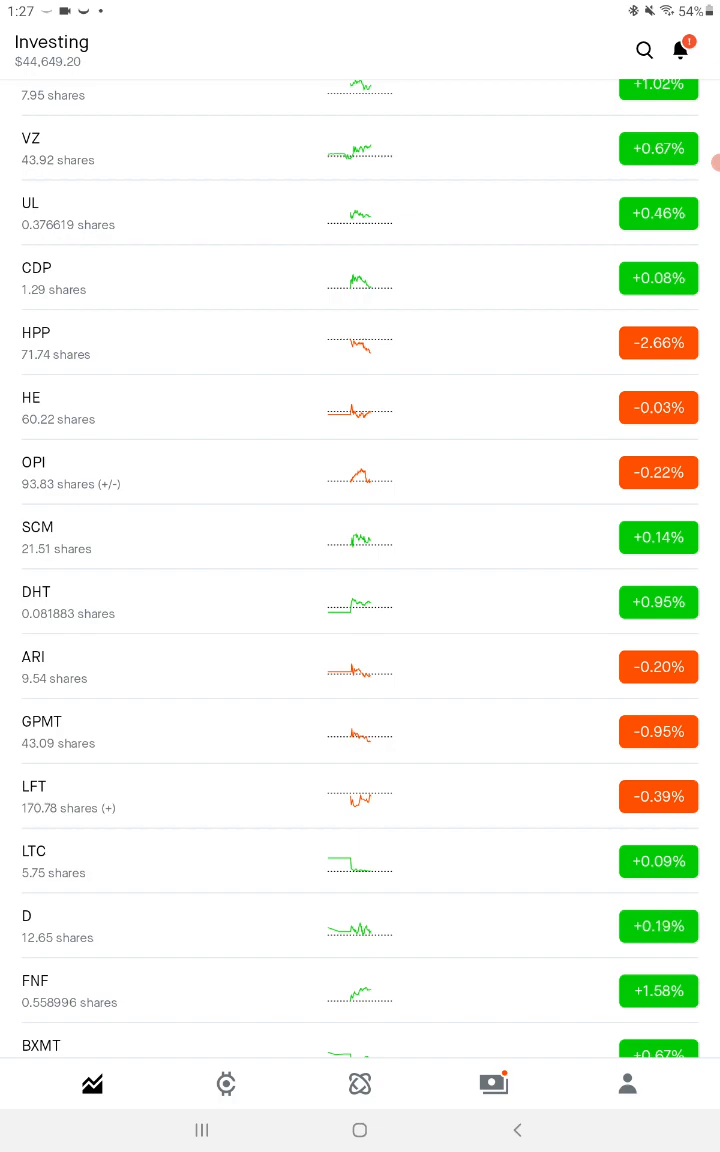
{"action": "scroll", "coordinate": [360, 600], "scroll_direction": "down", "scroll_amount": 5}
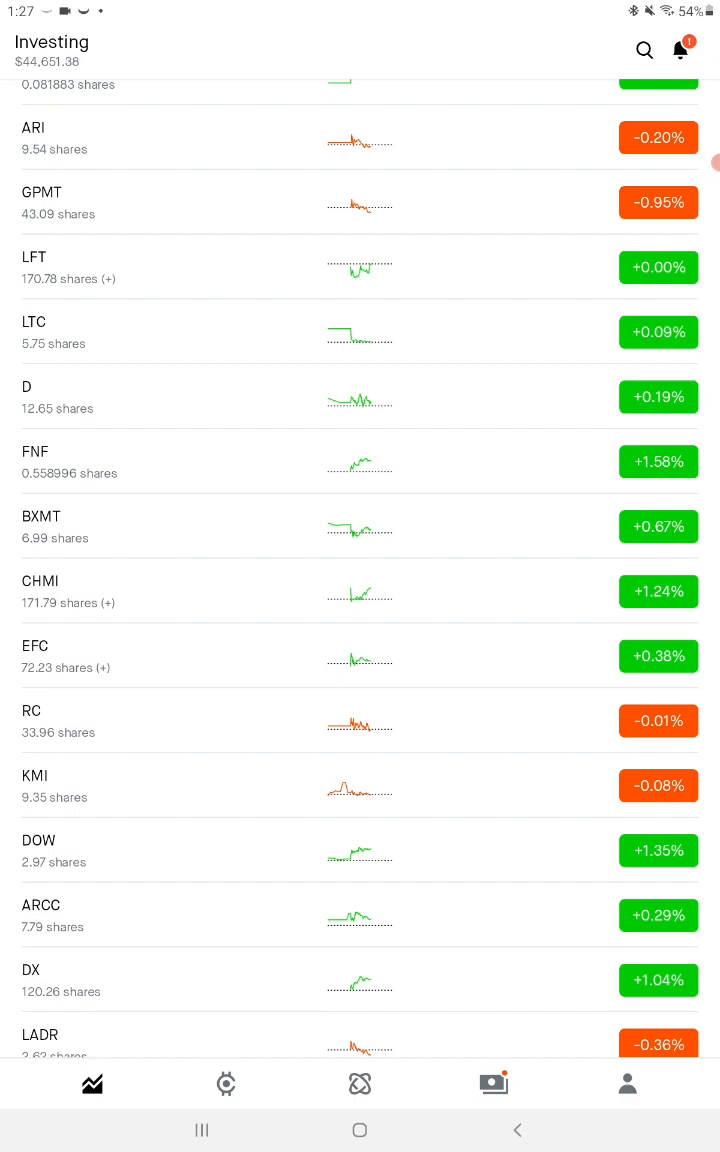
{"action": "scroll", "coordinate": [360, 600], "scroll_direction": "down", "scroll_amount": 5}
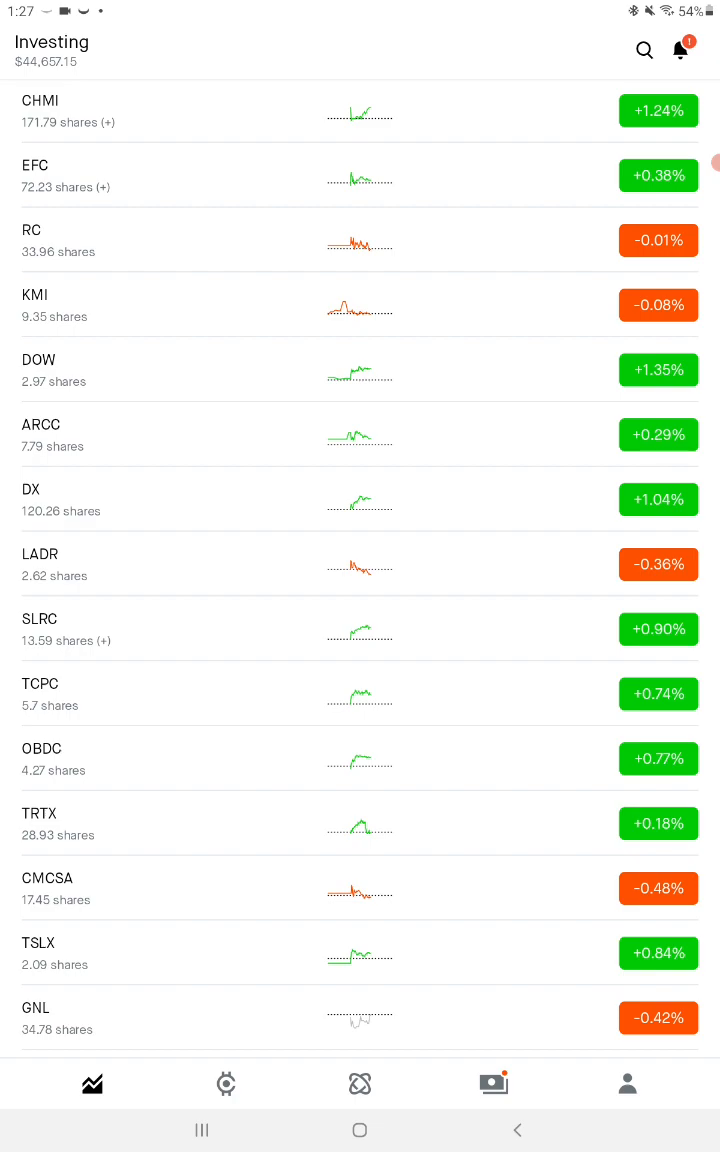
{"action": "scroll", "coordinate": [360, 600], "scroll_direction": "down", "scroll_amount": 5}
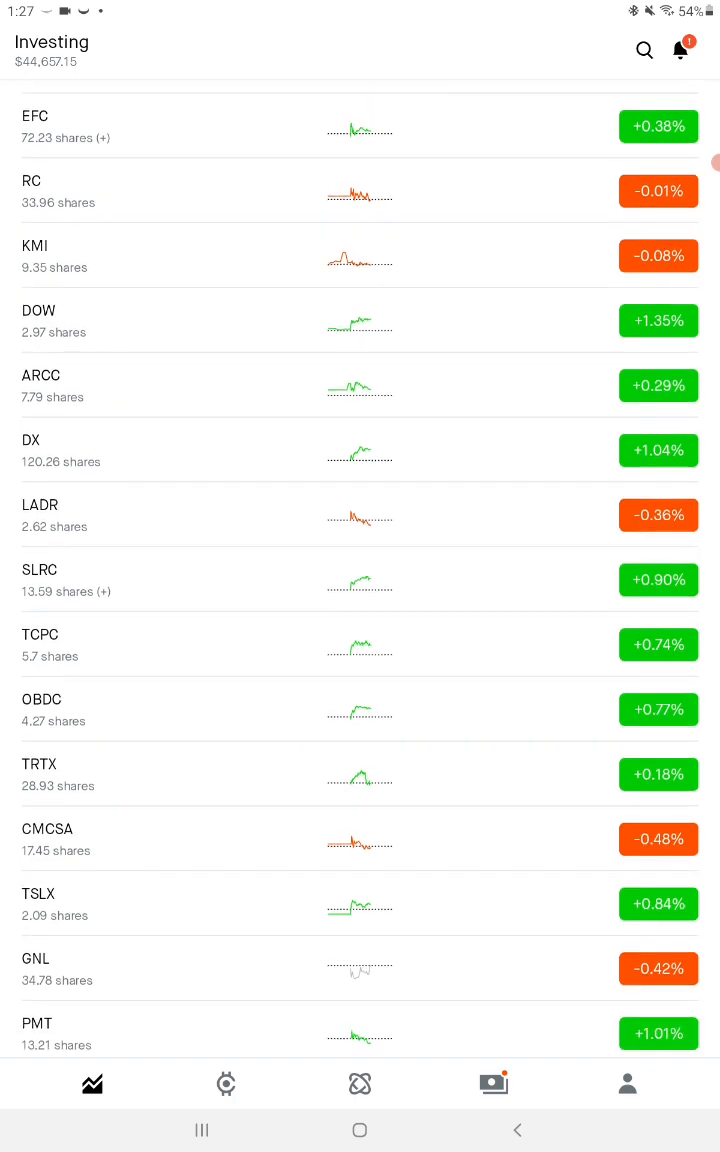
{"action": "scroll", "coordinate": [360, 600], "scroll_direction": "down", "scroll_amount": 5}
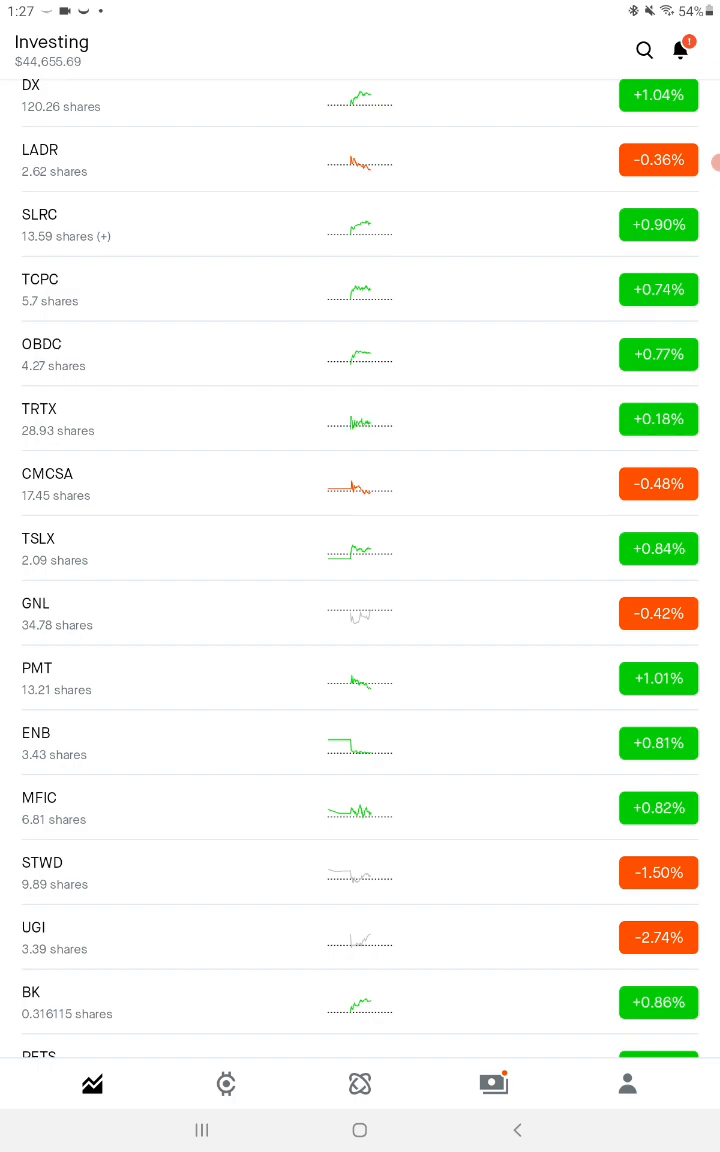
{"action": "scroll", "coordinate": [360, 560], "scroll_direction": "down", "scroll_amount": 5}
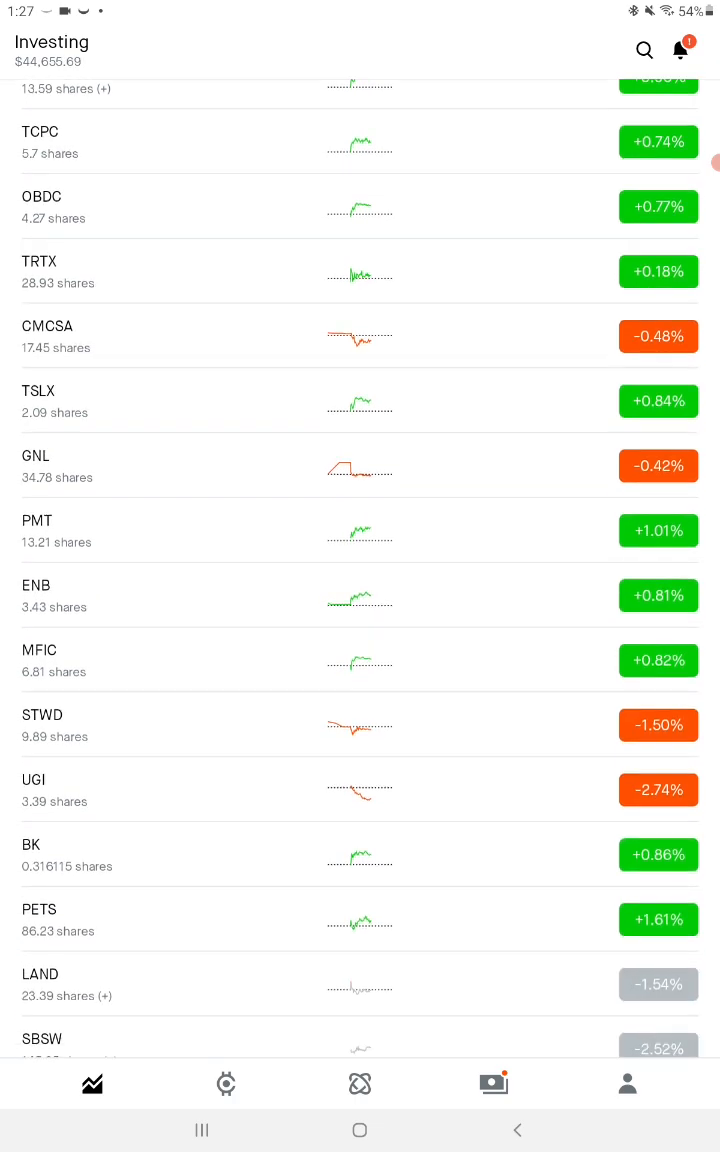
{"action": "scroll", "coordinate": [360, 560], "scroll_direction": "down", "scroll_amount": 5}
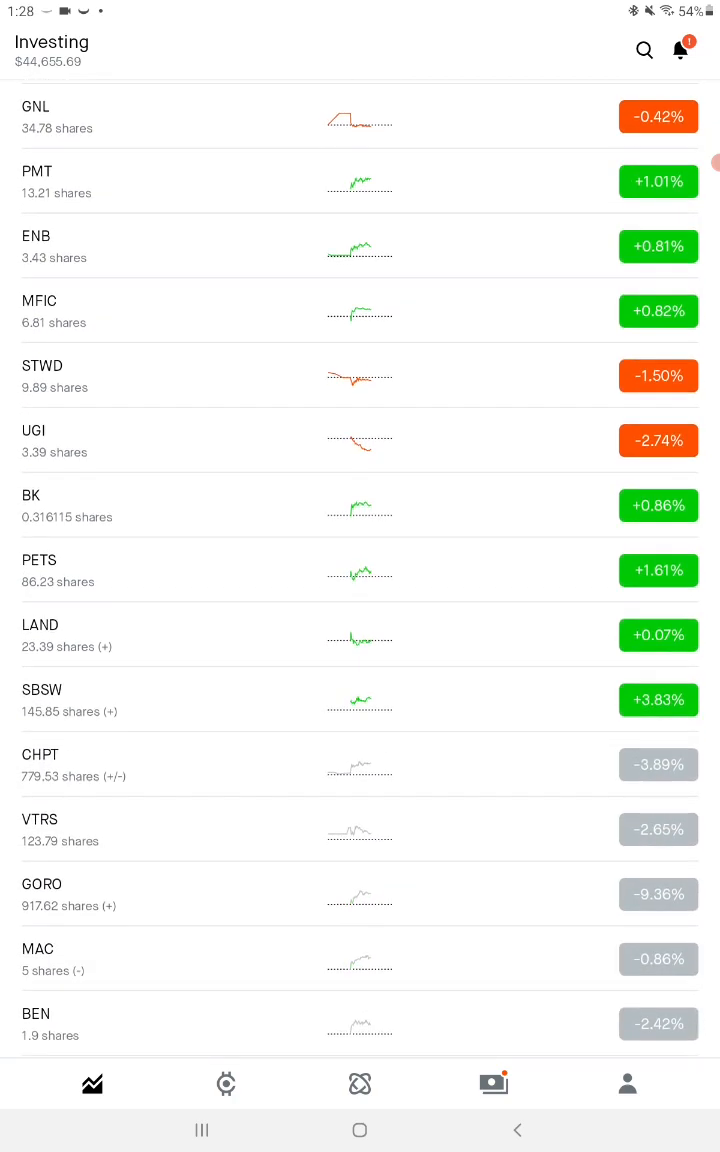
{"action": "scroll", "coordinate": [360, 560], "scroll_direction": "down", "scroll_amount": 1}
Buy $3 of UGI at market, confirm the fill, and return to the holdings list.
{"action": "left_click", "coordinate": [200, 350]}
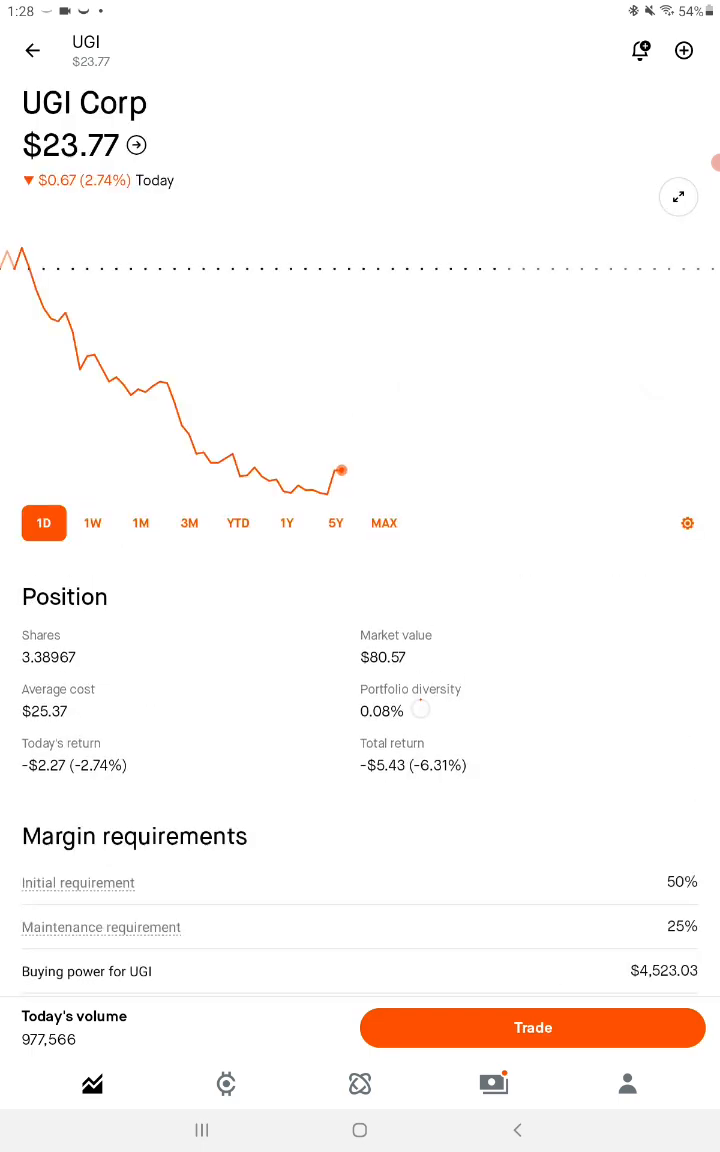
{"action": "scroll", "coordinate": [360, 600], "scroll_direction": "down", "scroll_amount": 5}
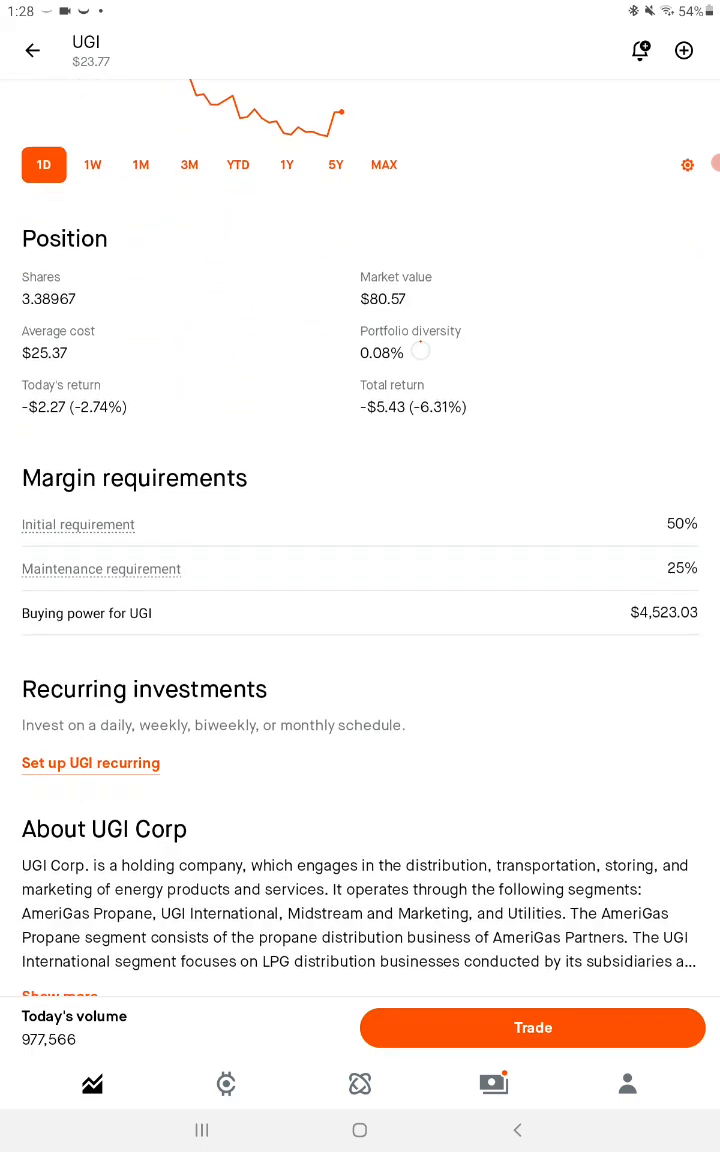
{"action": "scroll", "coordinate": [360, 600], "scroll_direction": "up", "scroll_amount": 5}
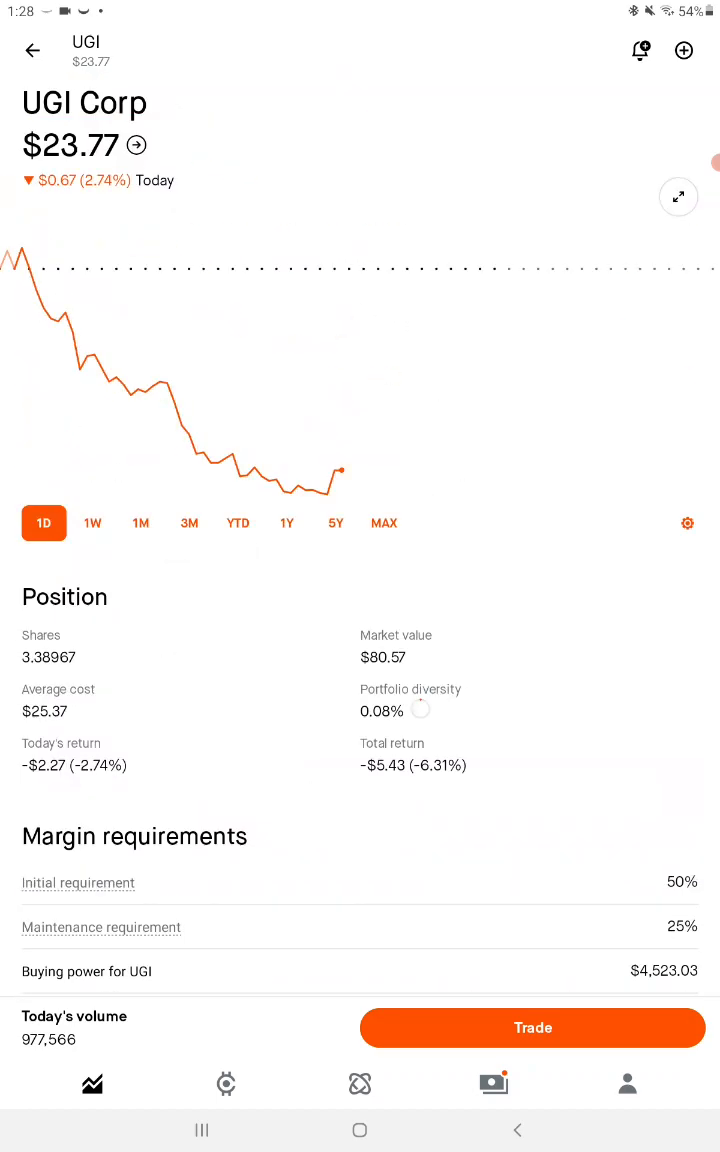
{"action": "scroll", "coordinate": [360, 600], "scroll_direction": "down", "scroll_amount": 5}
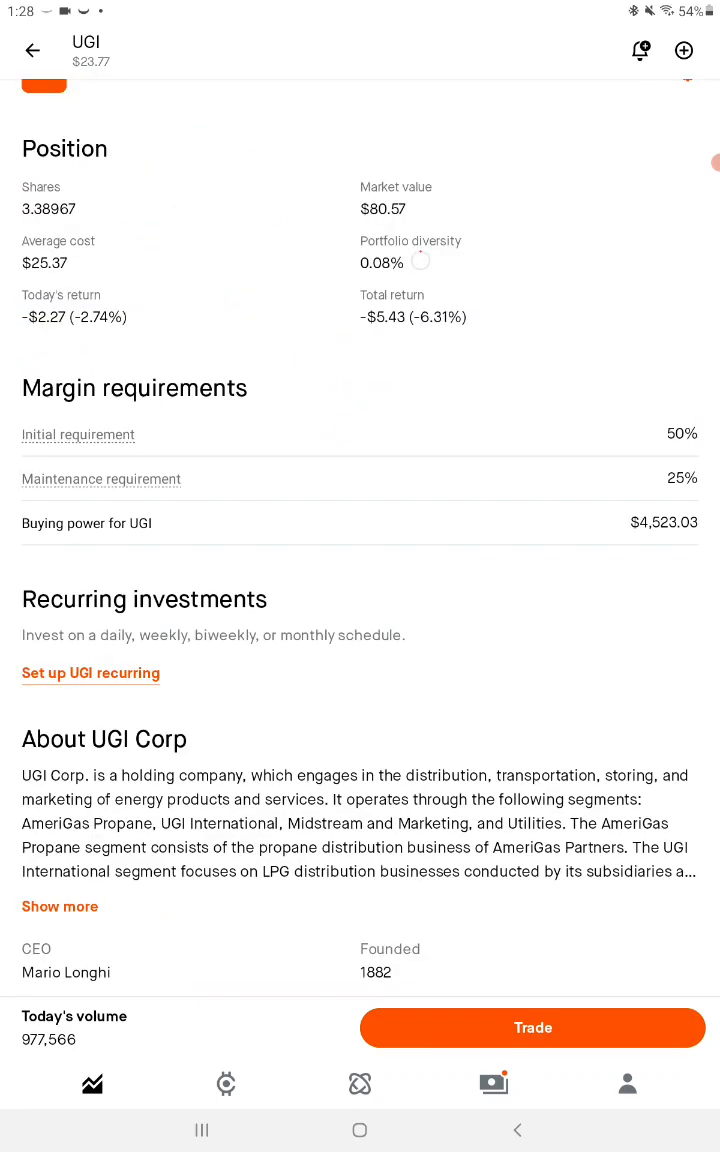
{"action": "scroll", "coordinate": [360, 600], "scroll_direction": "down", "scroll_amount": 10}
{"action": "scroll", "coordinate": [360, 600], "scroll_direction": "up", "scroll_amount": 15}
{"action": "left_click", "coordinate": [533, 1027]}
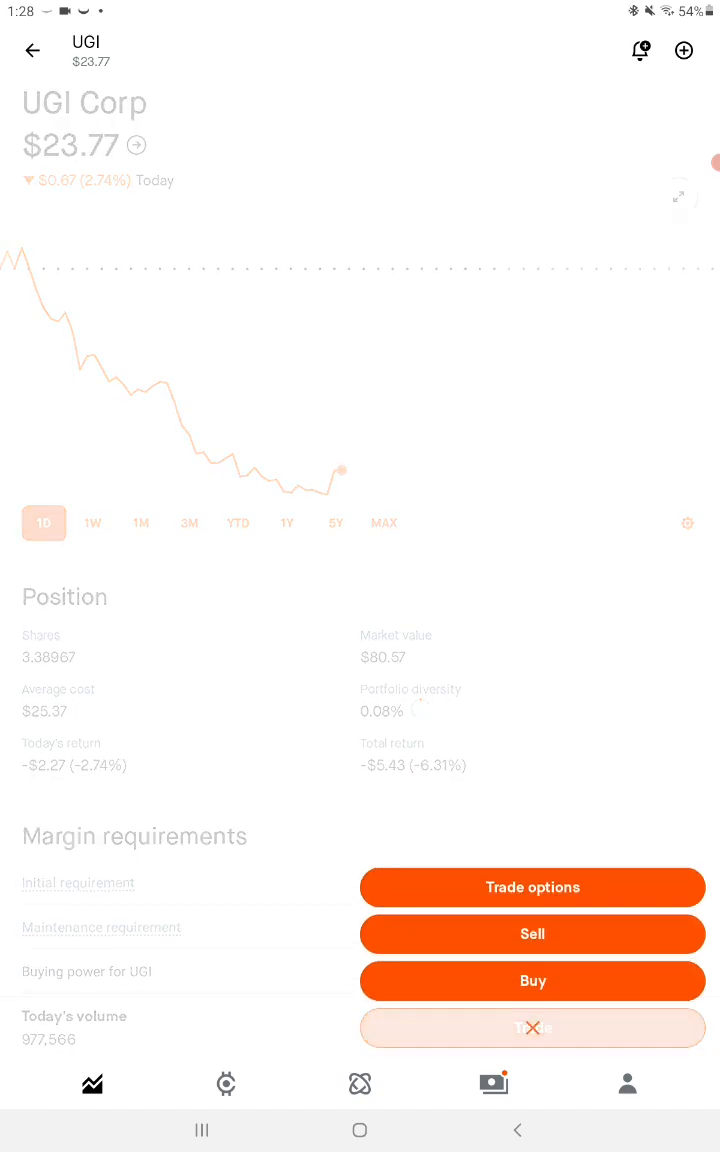
{"action": "left_click", "coordinate": [533, 980]}
{"action": "left_click", "coordinate": [590, 909]}
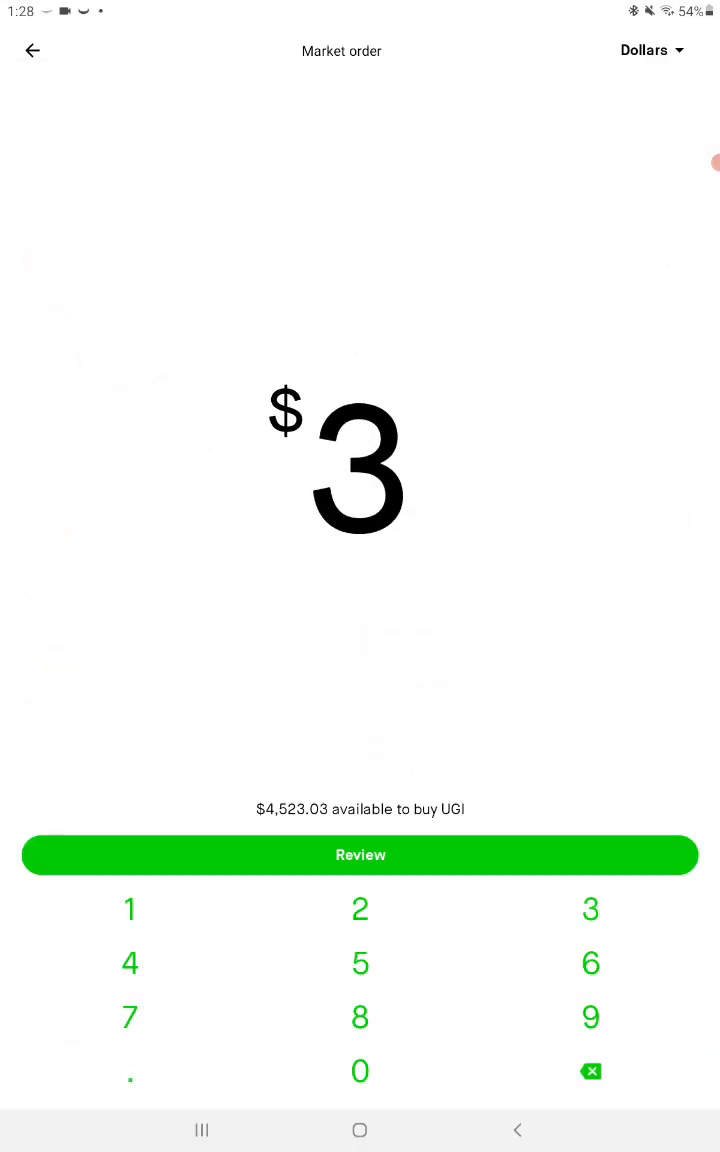
{"action": "left_click", "coordinate": [360, 855]}
{"action": "left_click_drag", "start_coordinate": [360, 1050], "coordinate": [360, 400]}
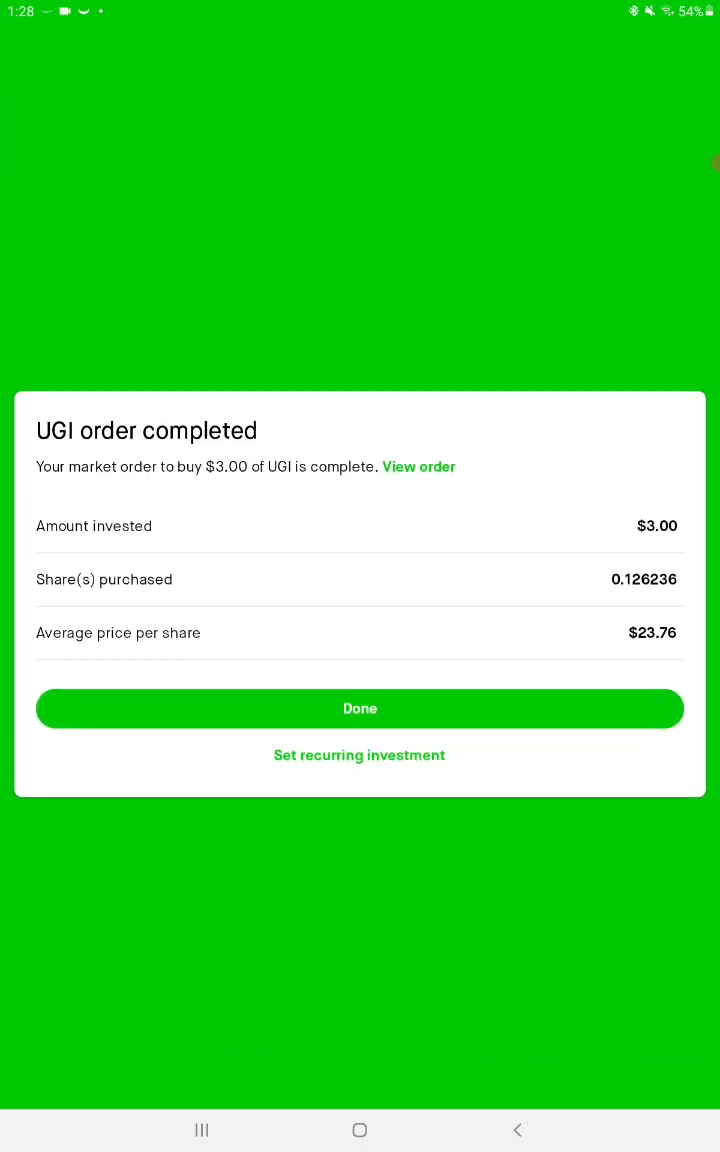
{"action": "left_click", "coordinate": [360, 708]}
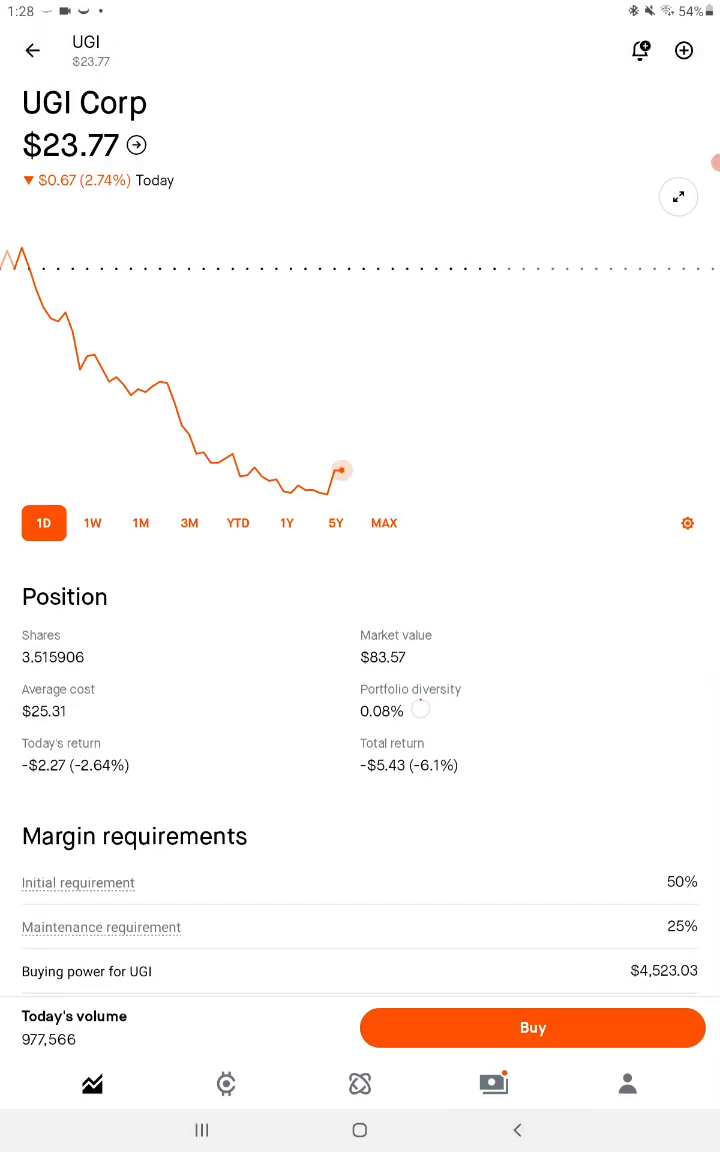
{"action": "left_click", "coordinate": [31, 50]}
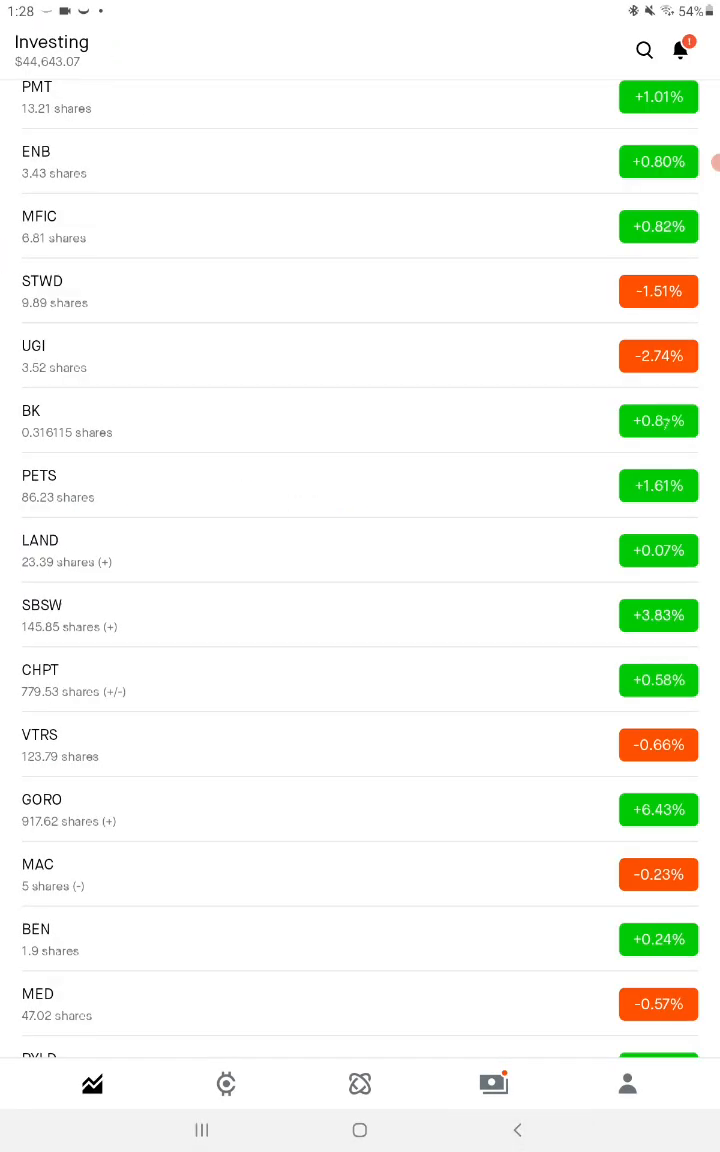
{"action": "scroll", "coordinate": [360, 600], "scroll_direction": "down", "scroll_amount": 5}
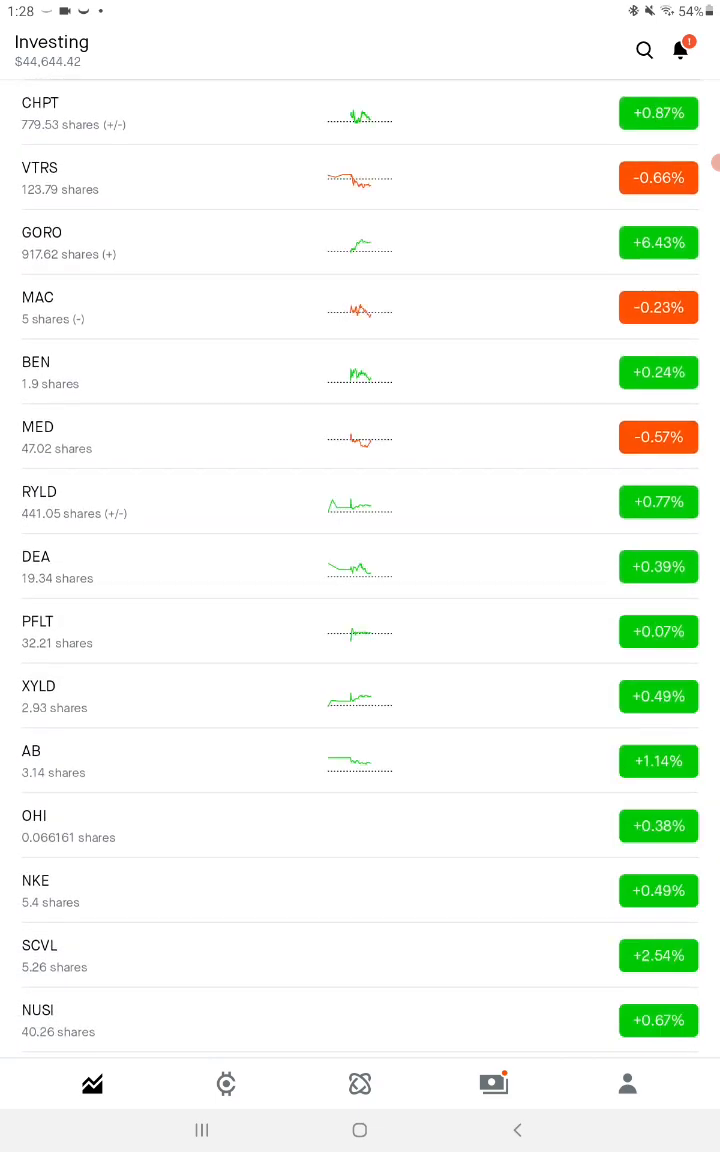
Buy $3 of Medifast (MED) at market and confirm the completed order.
{"action": "left_click", "coordinate": [150, 437]}
{"action": "type", "text": "$3"}
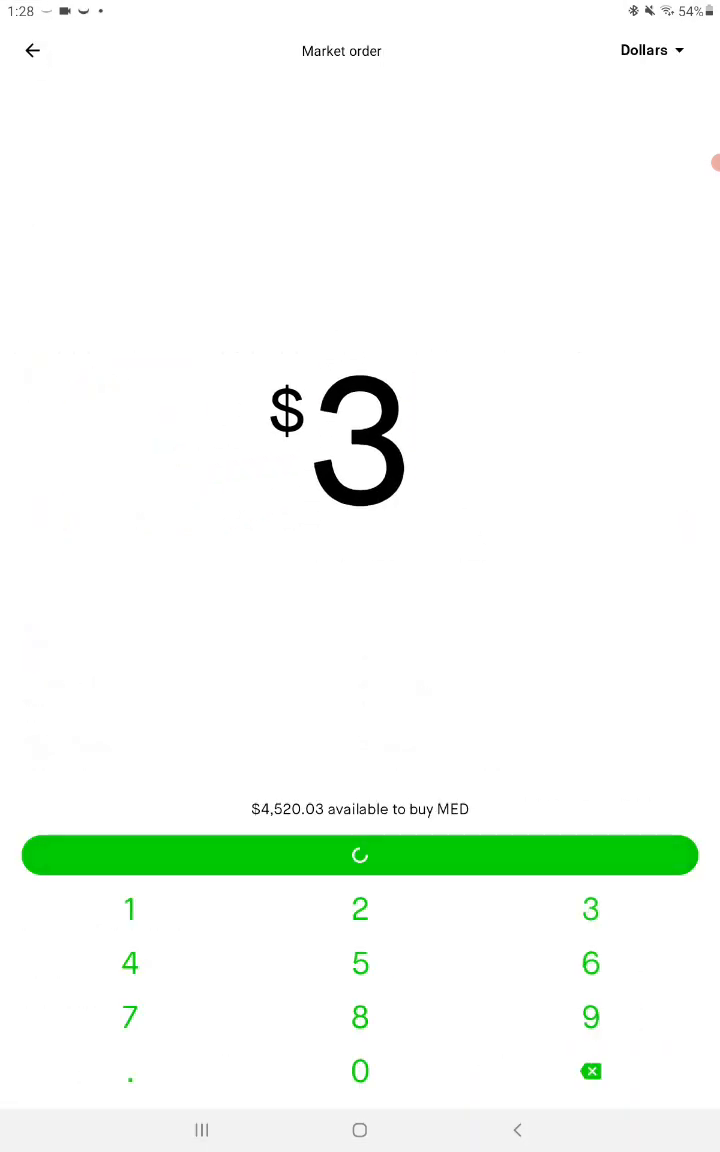
{"action": "left_click_drag", "start_coordinate": [360, 828], "coordinate": [360, 300]}
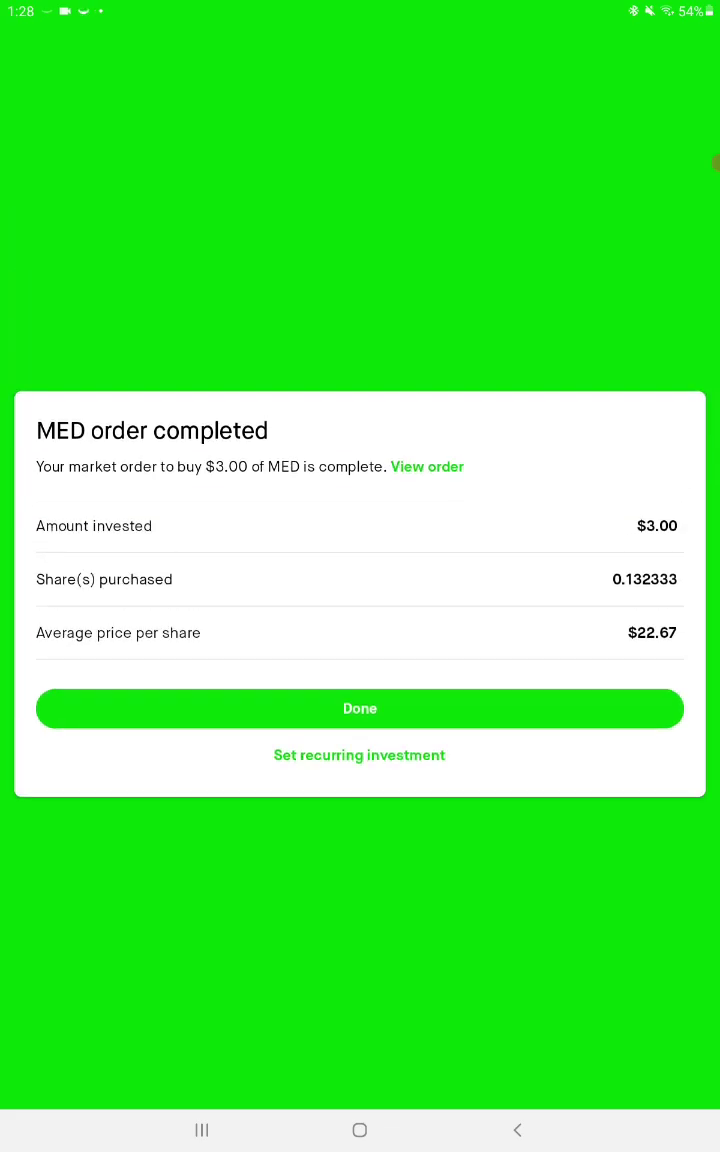
{"action": "left_click", "coordinate": [360, 708]}
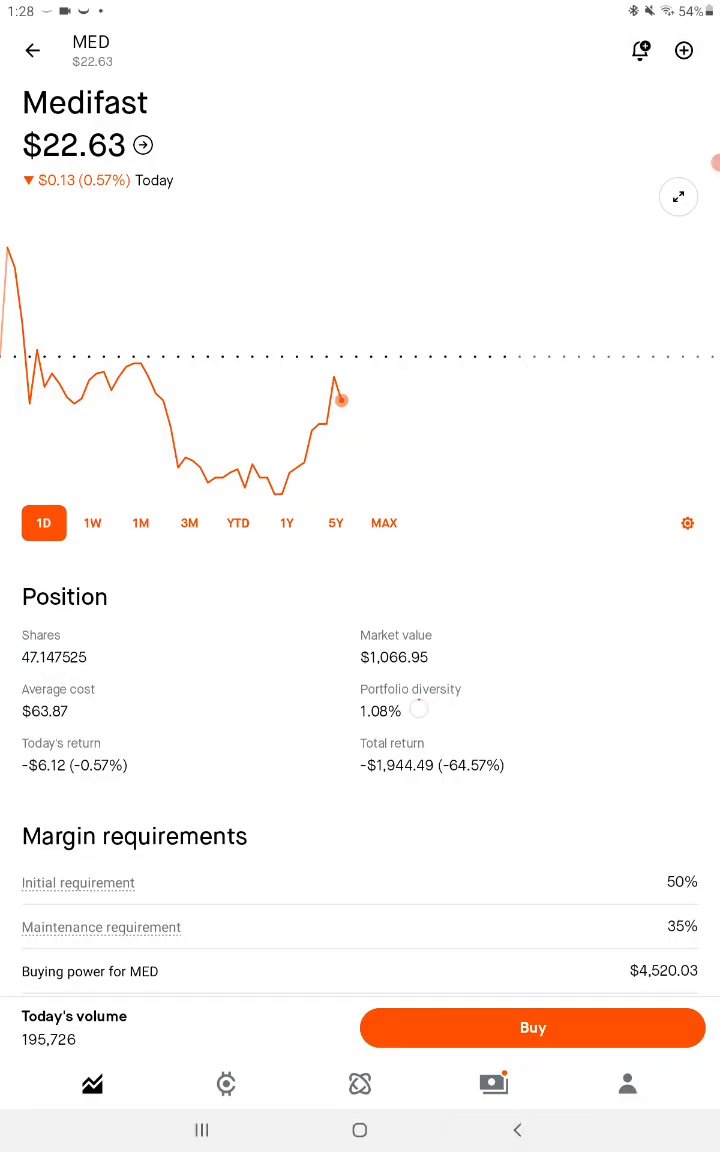
Return to the holdings list and view RYLD's pending dividend and limit orders.
{"action": "left_click", "coordinate": [30, 50]}
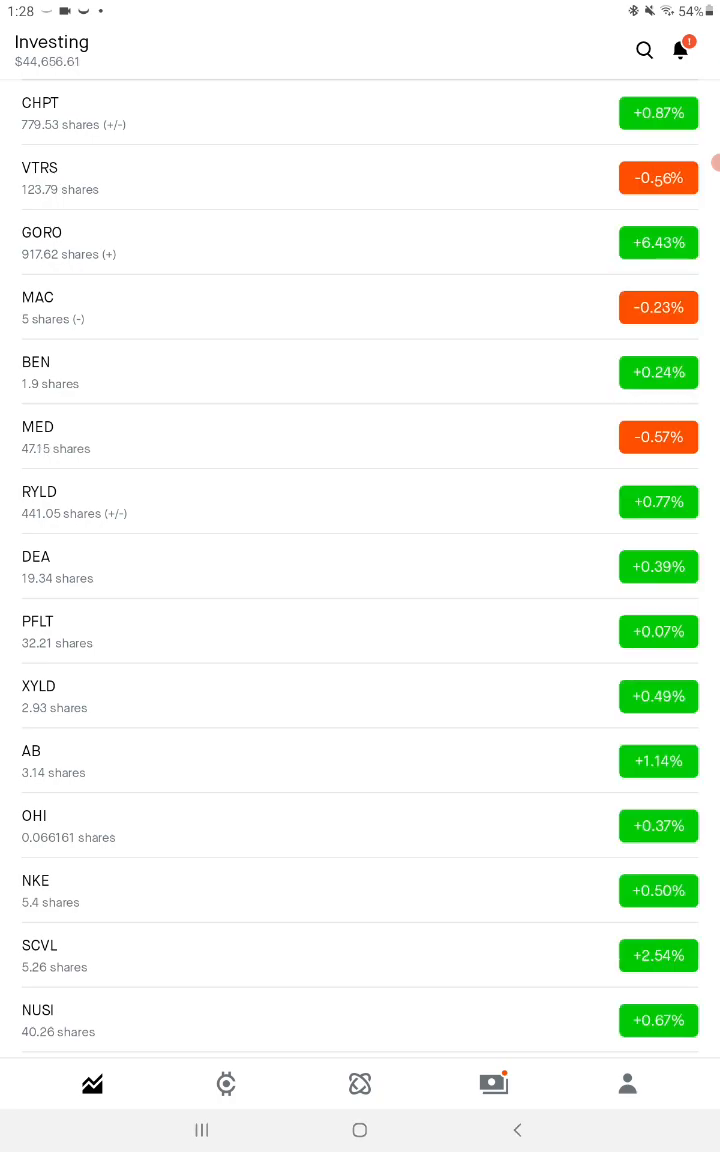
{"action": "left_click", "coordinate": [100, 500]}
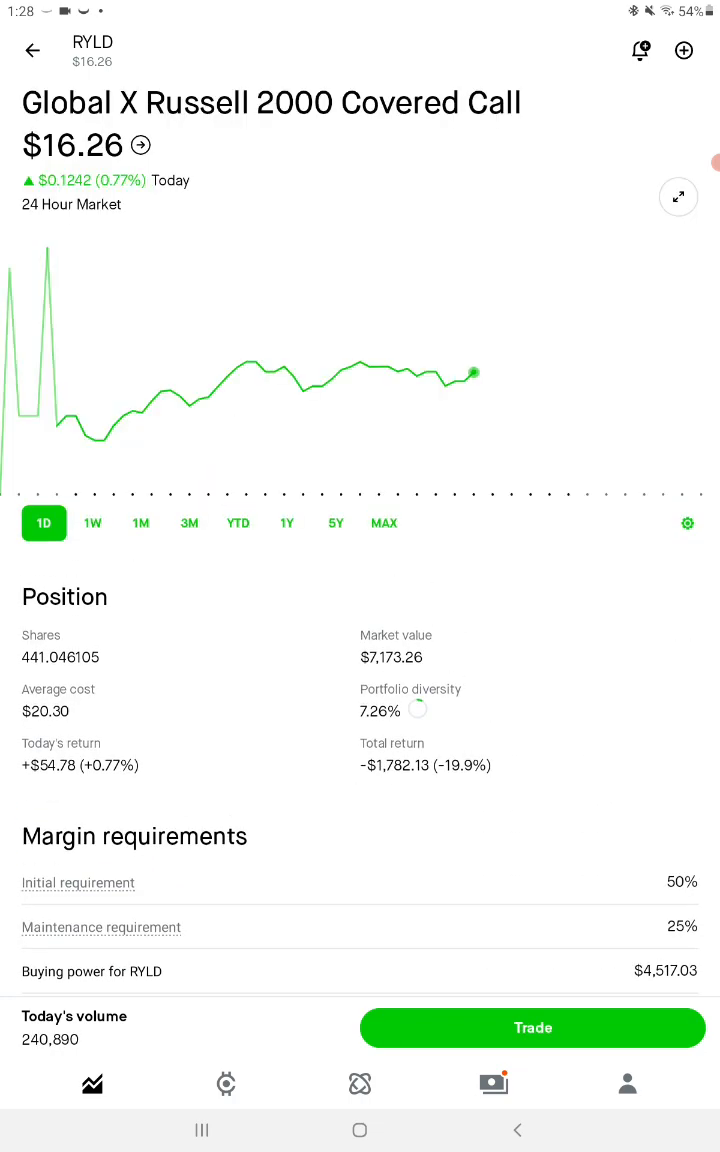
{"action": "scroll", "coordinate": [360, 600], "scroll_direction": "down", "scroll_amount": 3}
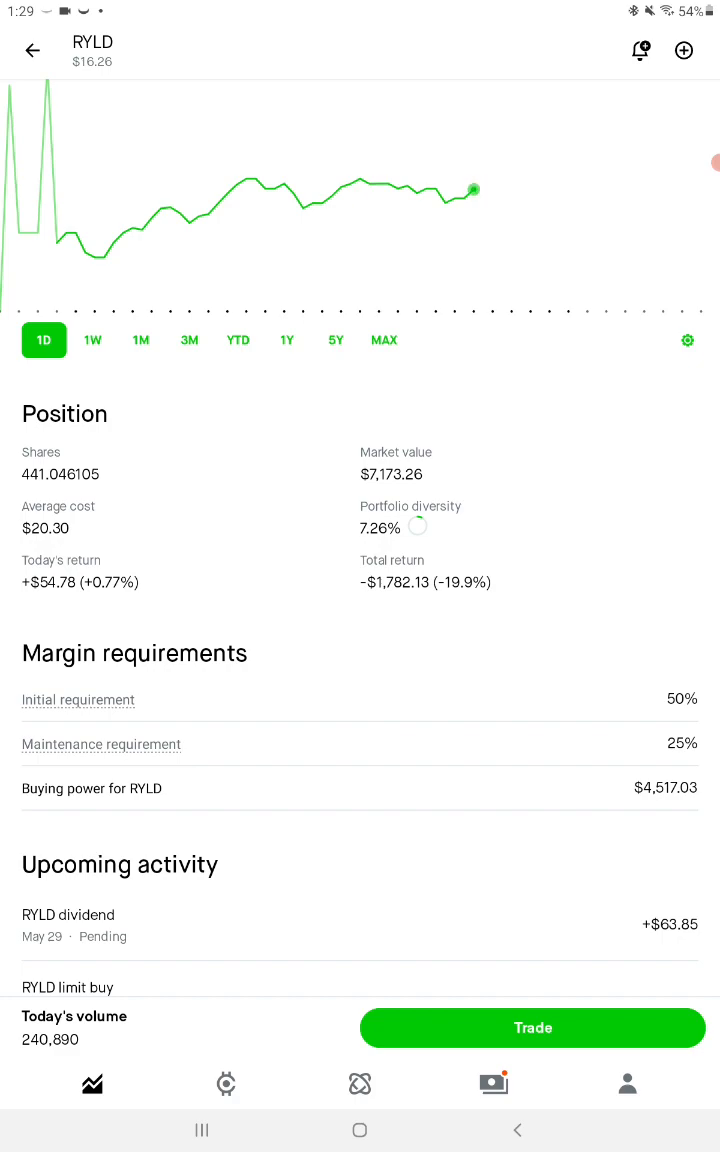
{"action": "scroll", "coordinate": [360, 700], "scroll_direction": "down", "scroll_amount": 5}
{"action": "scroll", "coordinate": [360, 700], "scroll_direction": "down", "scroll_amount": 3}
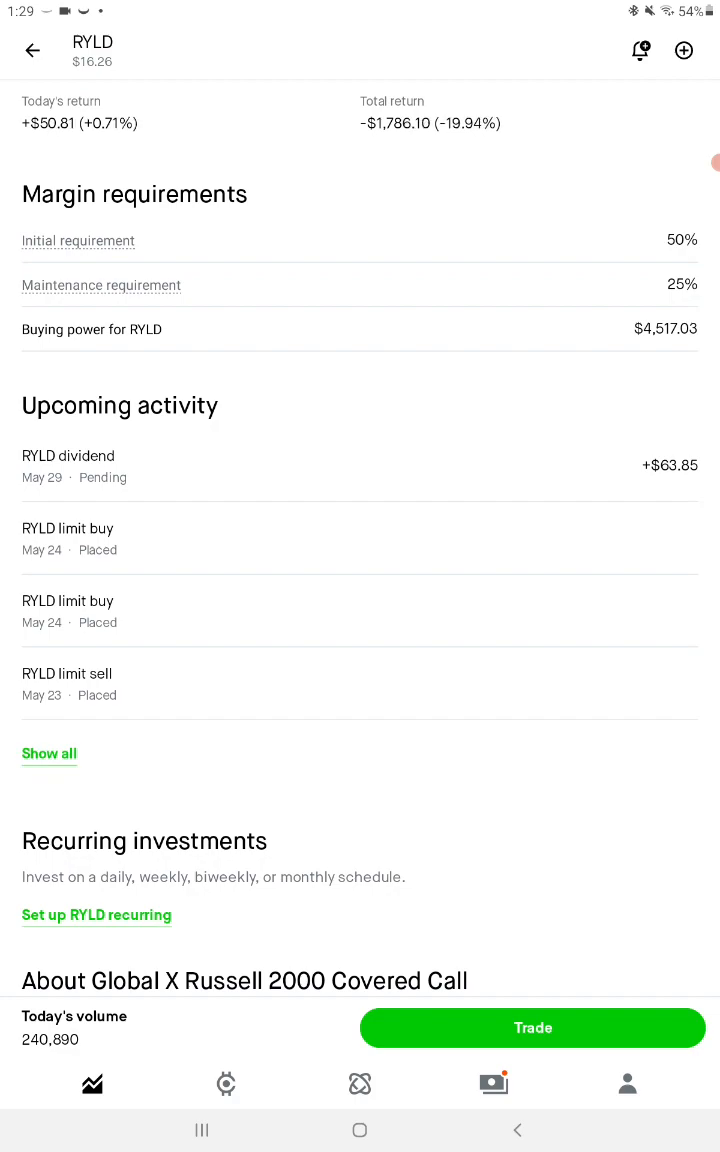
{"action": "scroll", "coordinate": [360, 500], "scroll_direction": "up", "scroll_amount": 7}
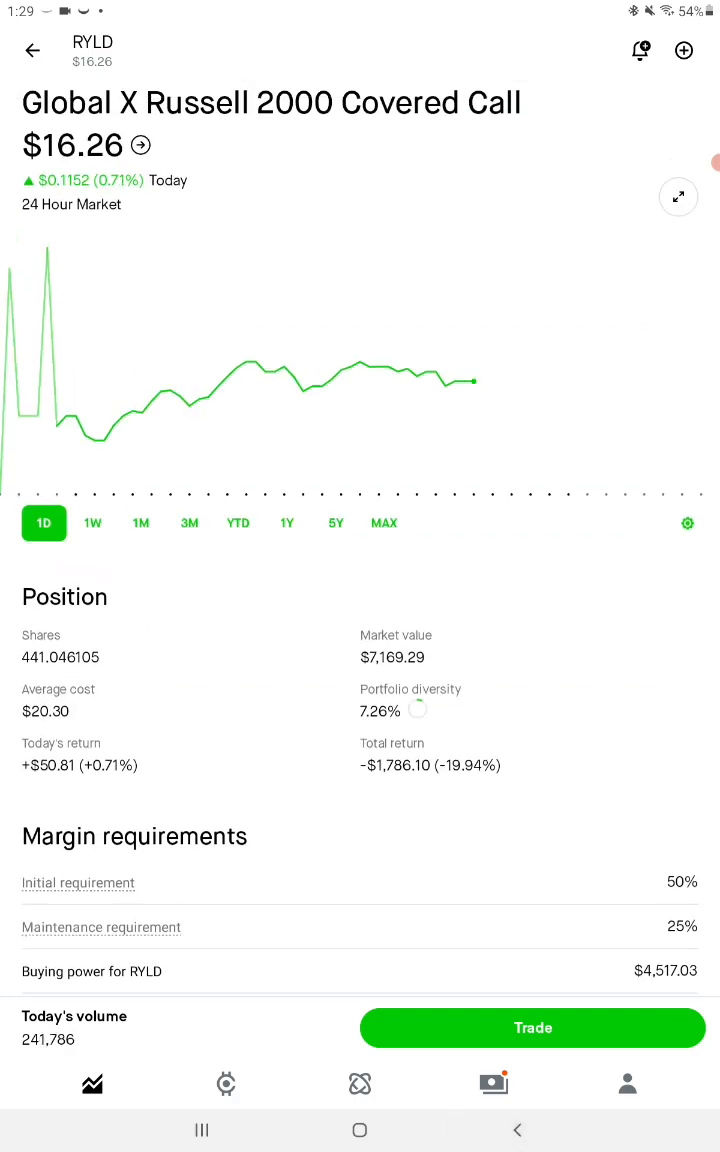
Return to the Investing holdings list to locate VICI Properties.
{"action": "left_click", "coordinate": [32, 49]}
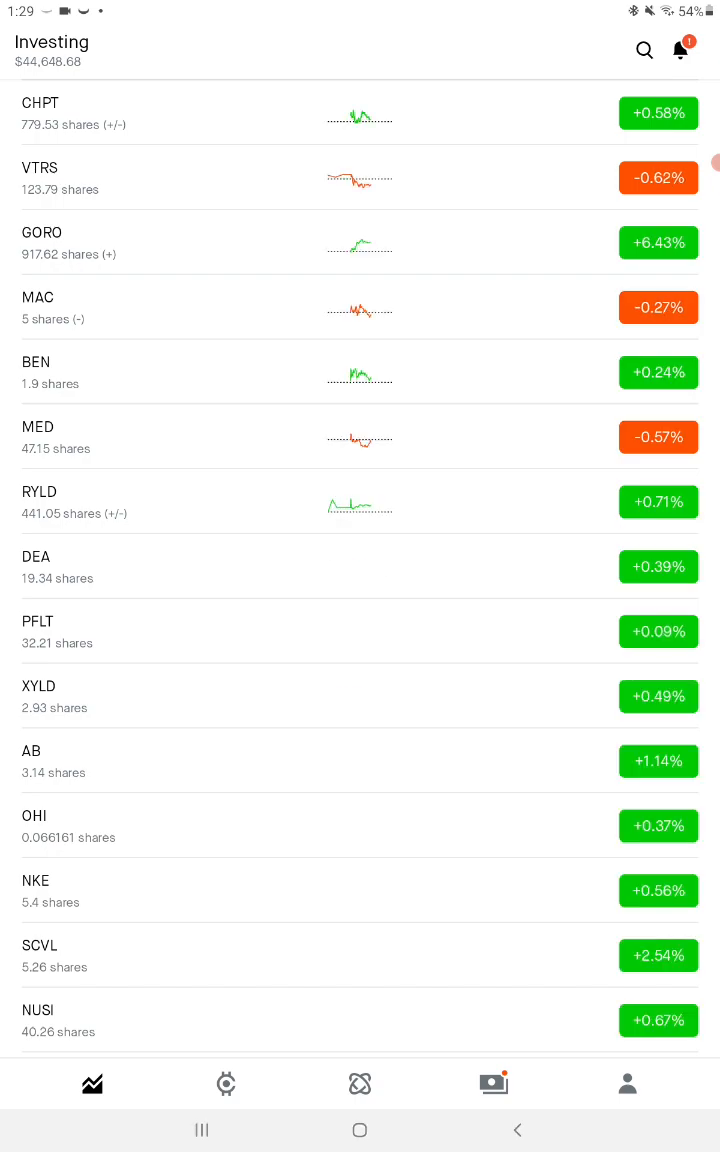
{"action": "scroll", "coordinate": [360, 600], "scroll_direction": "down", "scroll_amount": 7}
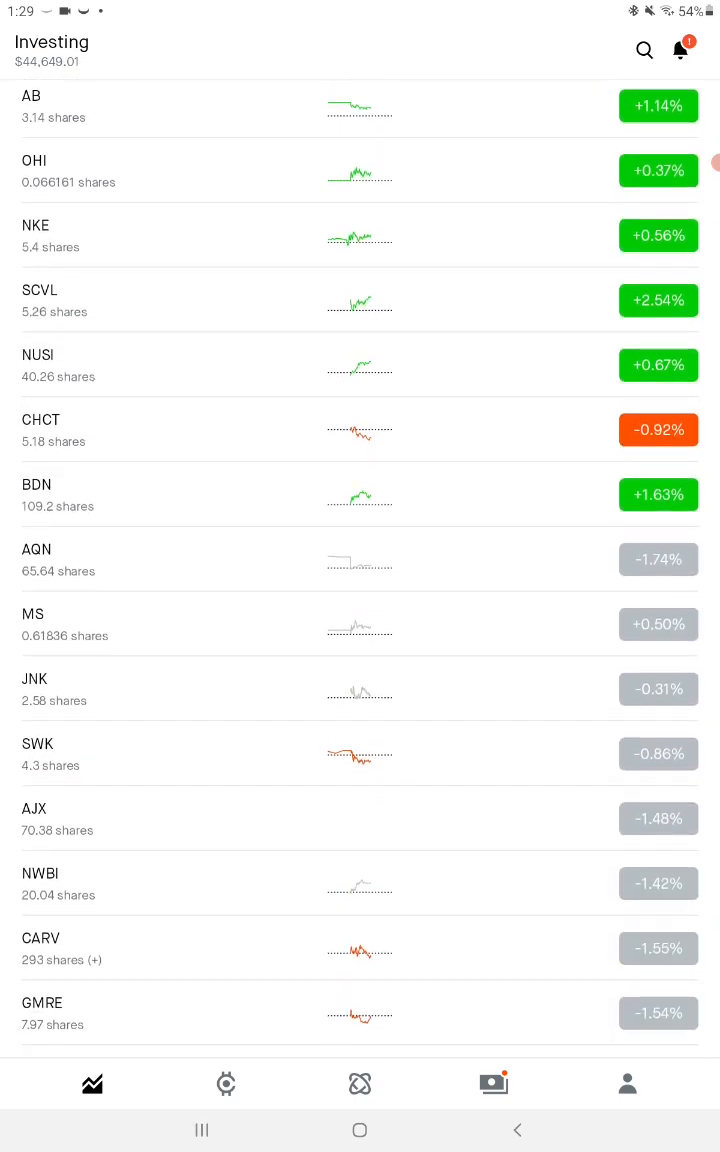
{"action": "scroll", "coordinate": [360, 600], "scroll_direction": "down", "scroll_amount": 5}
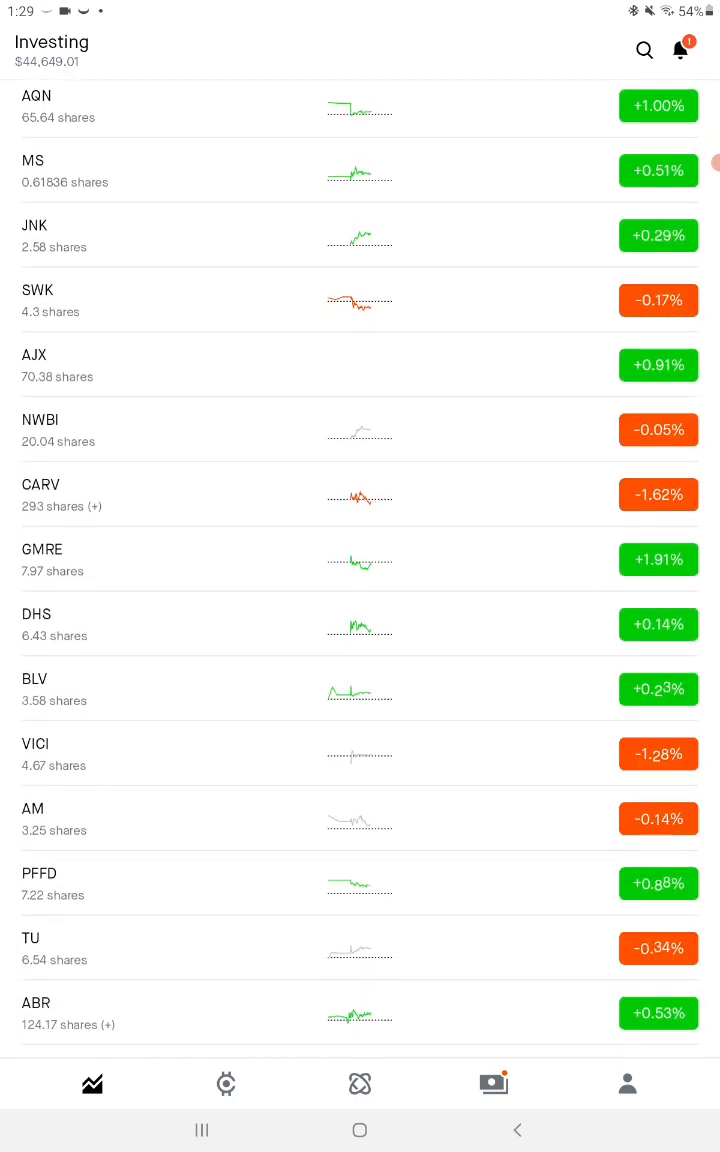
{"action": "scroll", "coordinate": [360, 600], "scroll_direction": "down", "scroll_amount": 4}
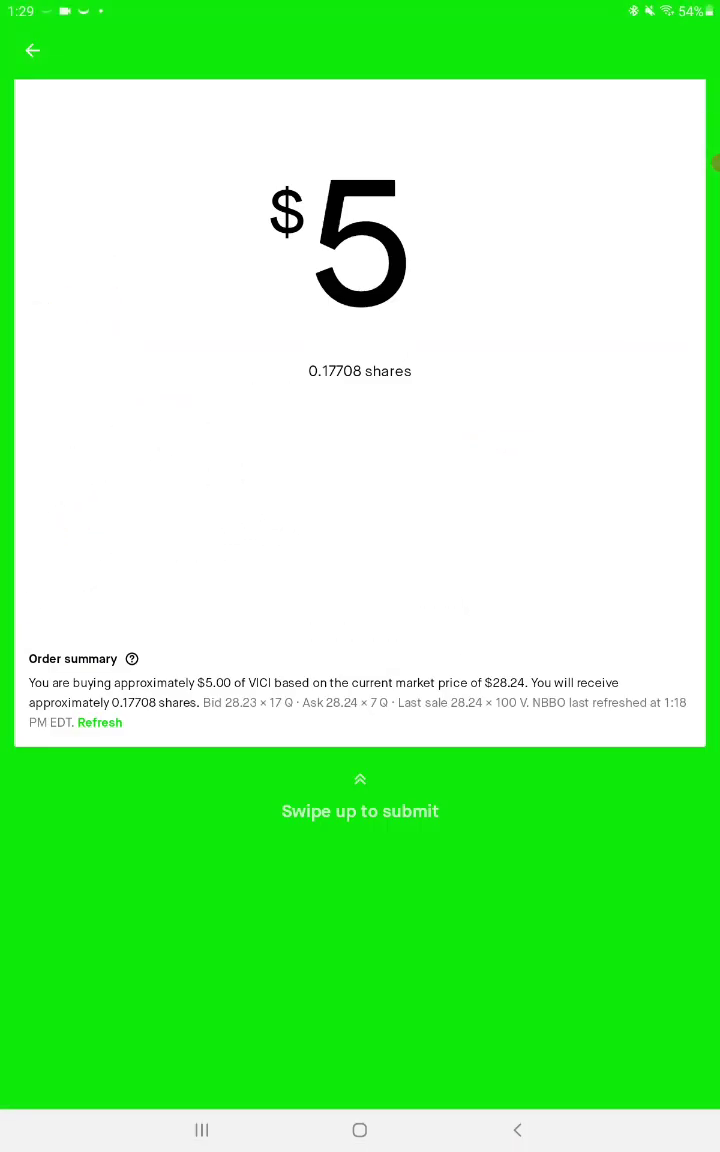
Submit the $5 VICI market buy, confirm it, and return to the portfolio list.
{"action": "left_click_drag", "start_coordinate": [360, 800], "coordinate": [360, 300]}
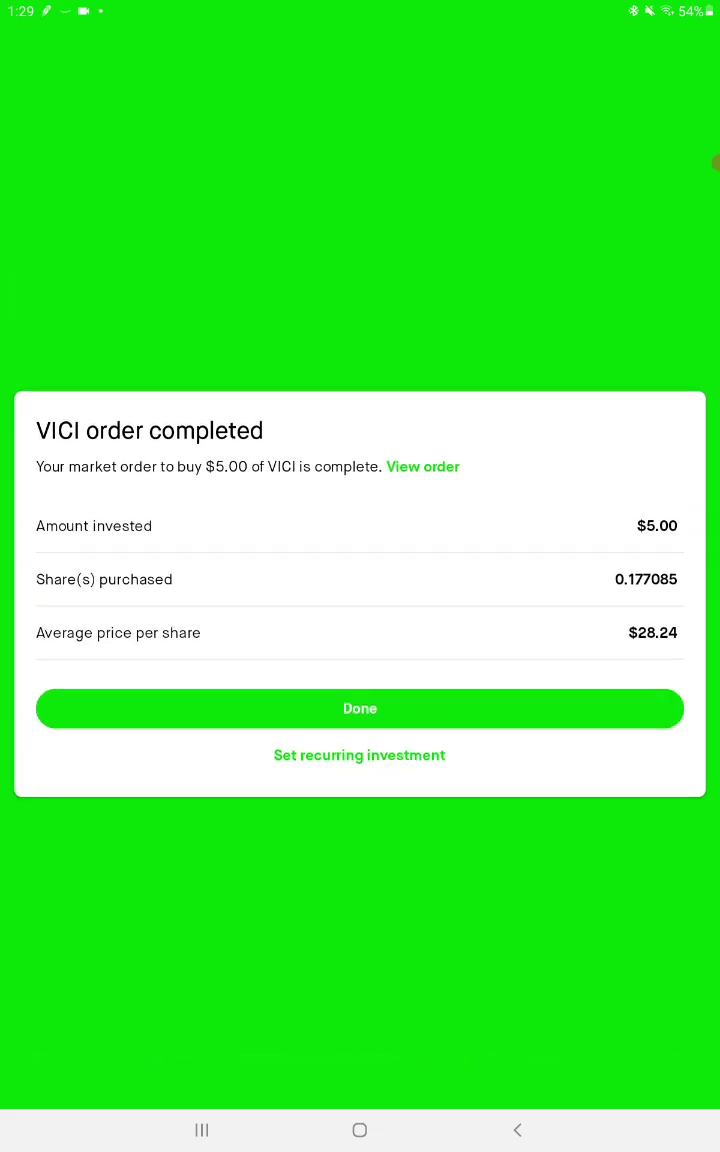
{"action": "left_click", "coordinate": [360, 701]}
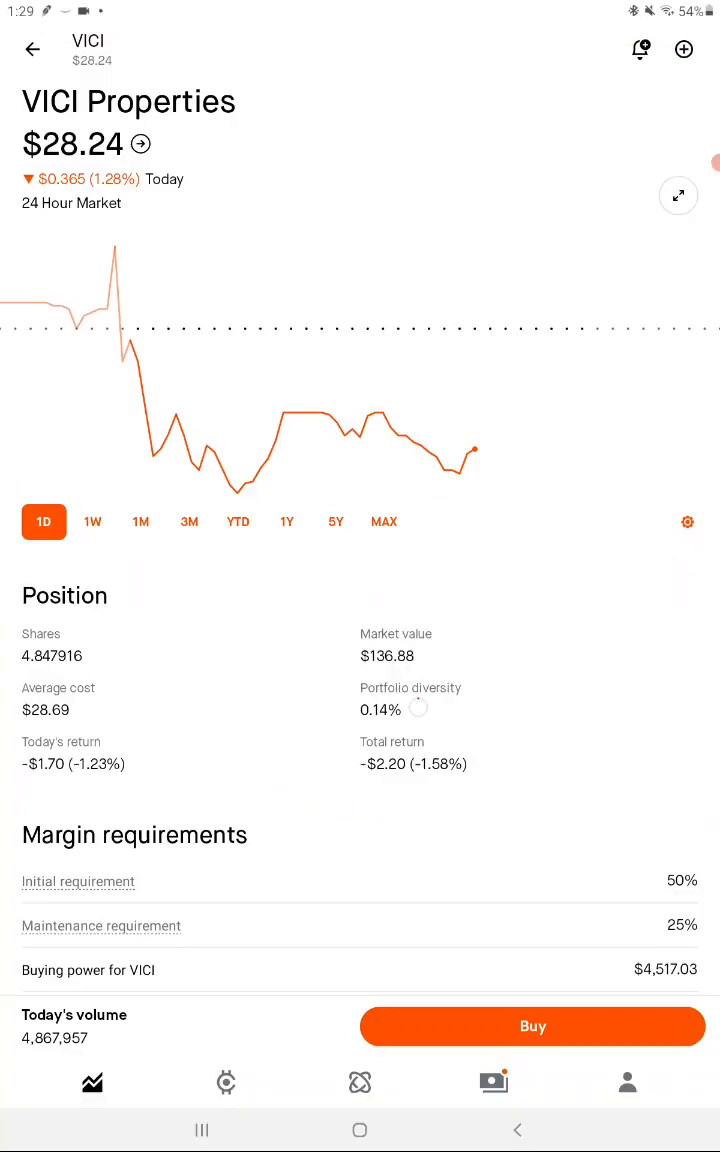
{"action": "left_click", "coordinate": [32, 48]}
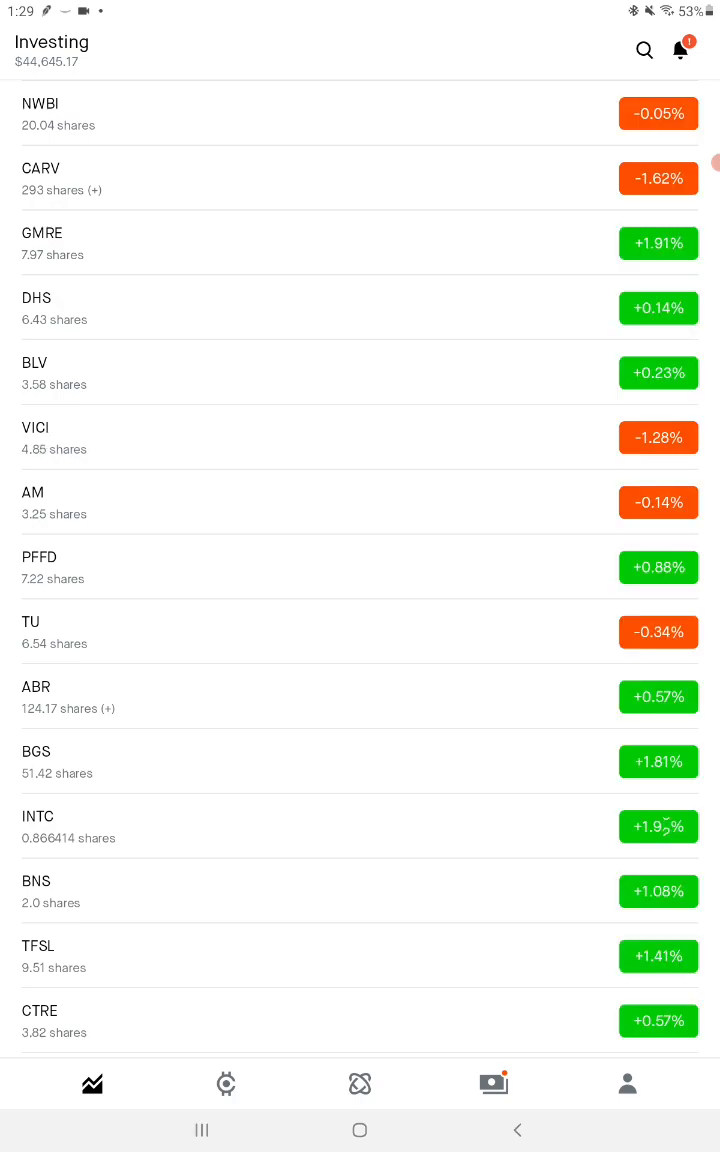
{"action": "scroll", "coordinate": [360, 600], "scroll_direction": "down", "scroll_amount": 10}
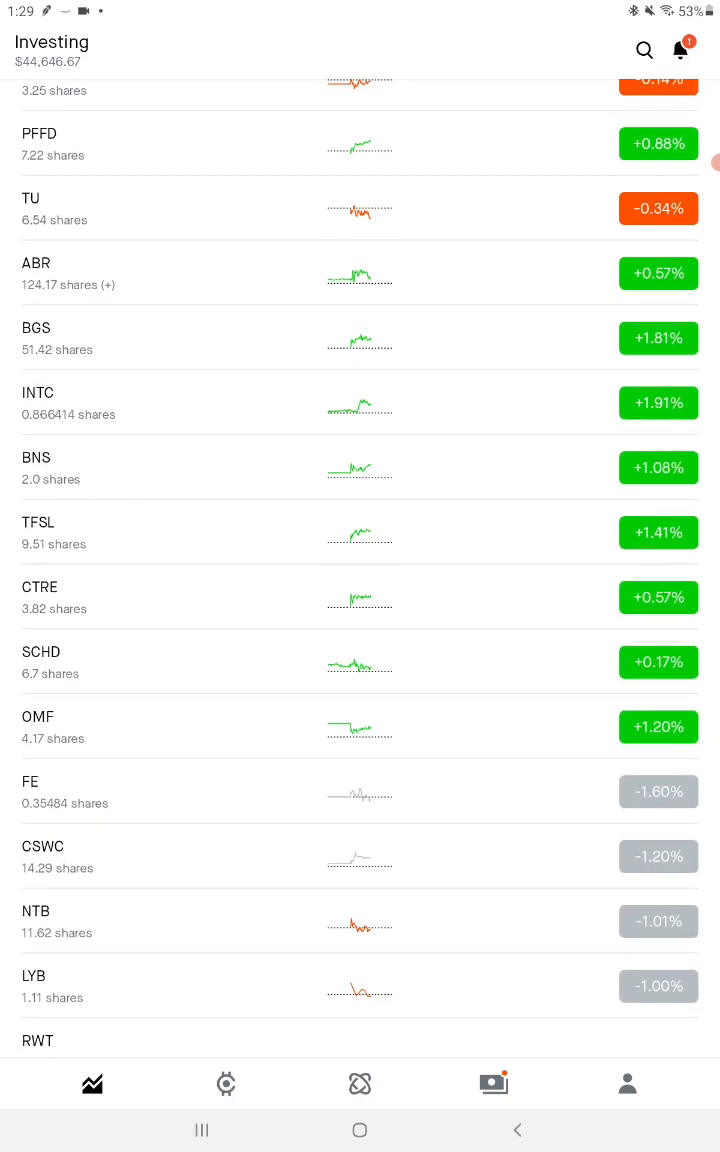
{"action": "scroll", "coordinate": [360, 600], "scroll_direction": "down", "scroll_amount": 3}
{"action": "scroll", "coordinate": [360, 600], "scroll_direction": "down", "scroll_amount": 5}
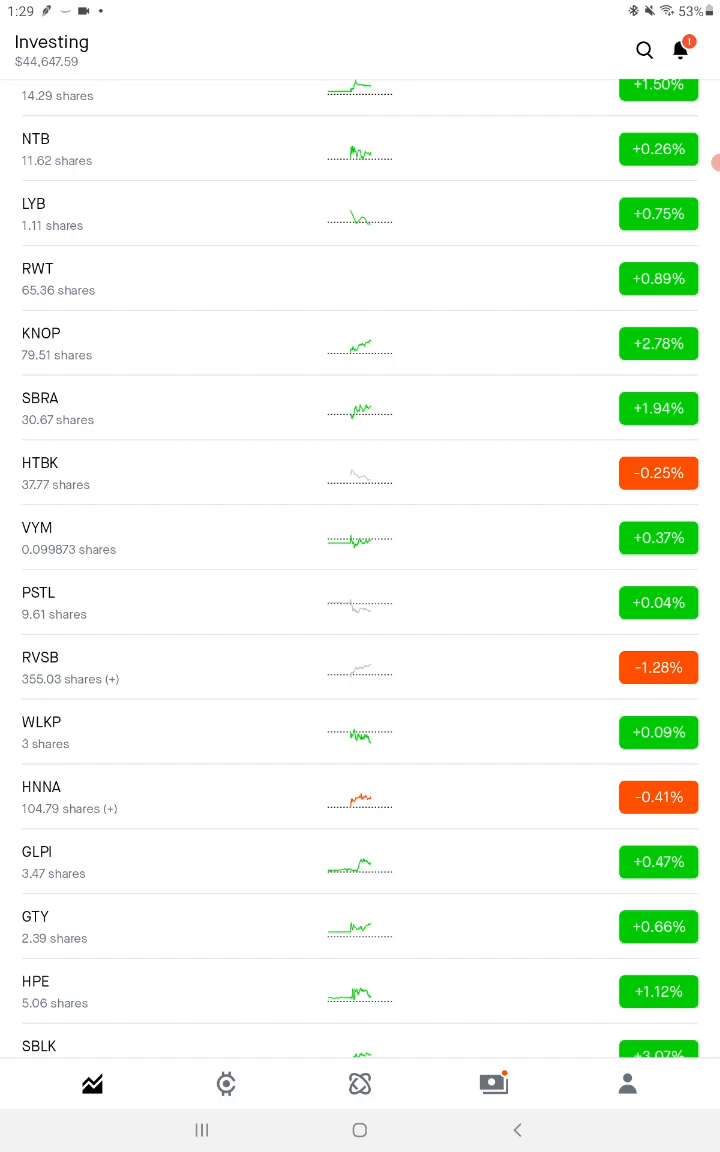
Start a buy order for Riverview Bancorp (RVSB) from its stock page.
{"action": "left_click", "coordinate": [200, 667]}
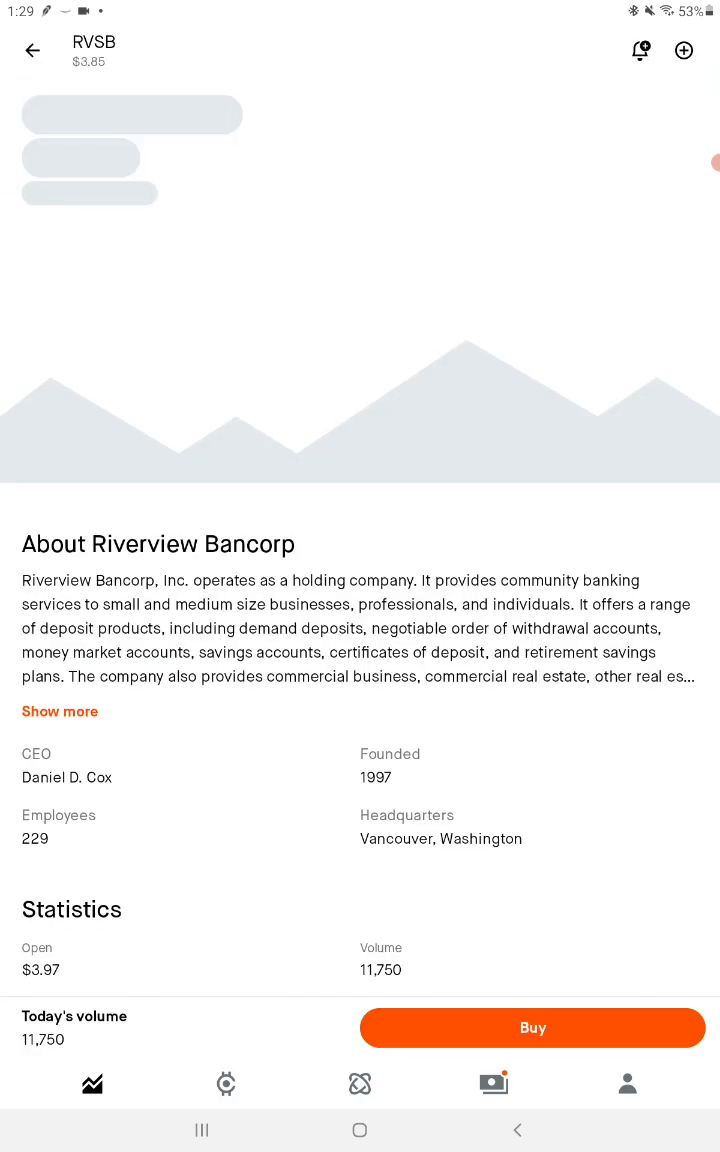
{"action": "scroll", "coordinate": [360, 600], "scroll_direction": "down", "scroll_amount": 5}
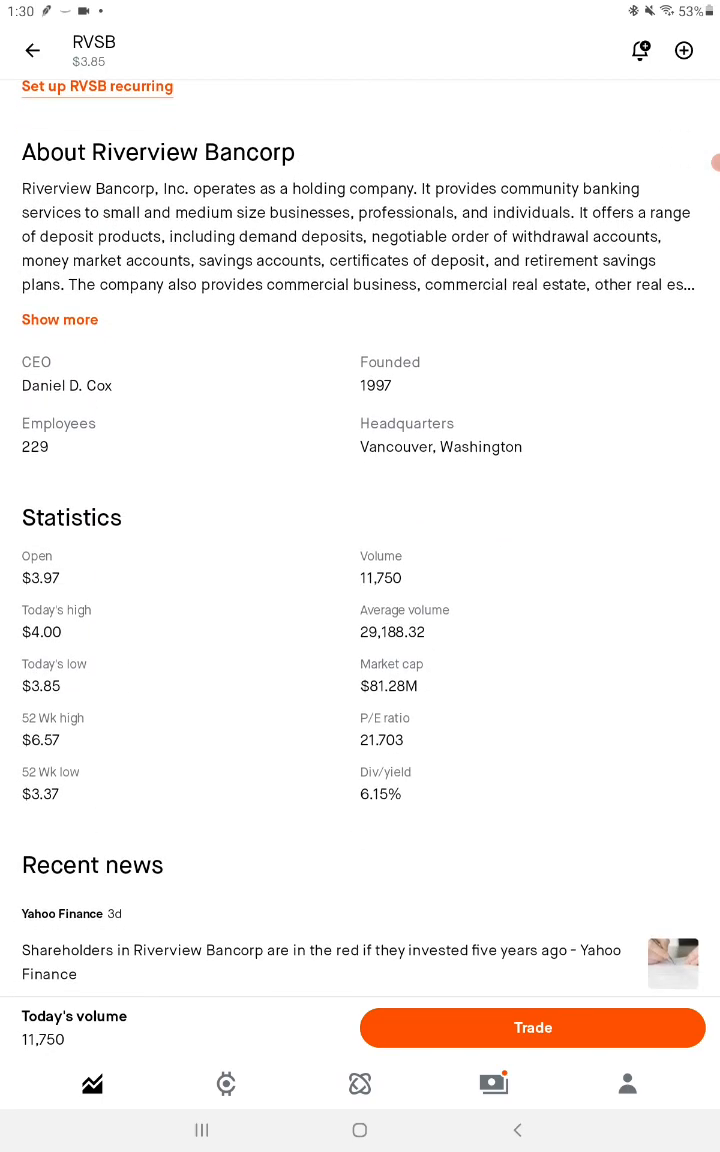
{"action": "scroll", "coordinate": [360, 500], "scroll_direction": "up", "scroll_amount": 10}
{"action": "left_click", "coordinate": [533, 1027]}
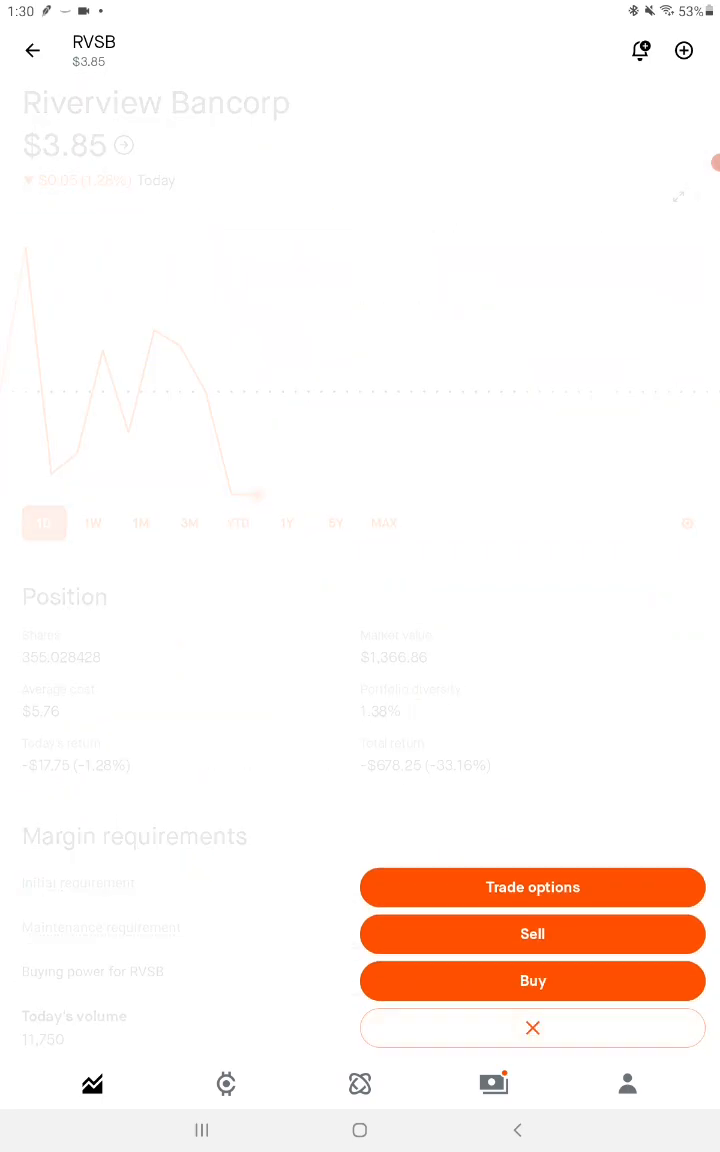
{"action": "left_click", "coordinate": [533, 980]}
Switch the RVSB buy to a limit order for 3 shares.
{"action": "left_click", "coordinate": [636, 50]}
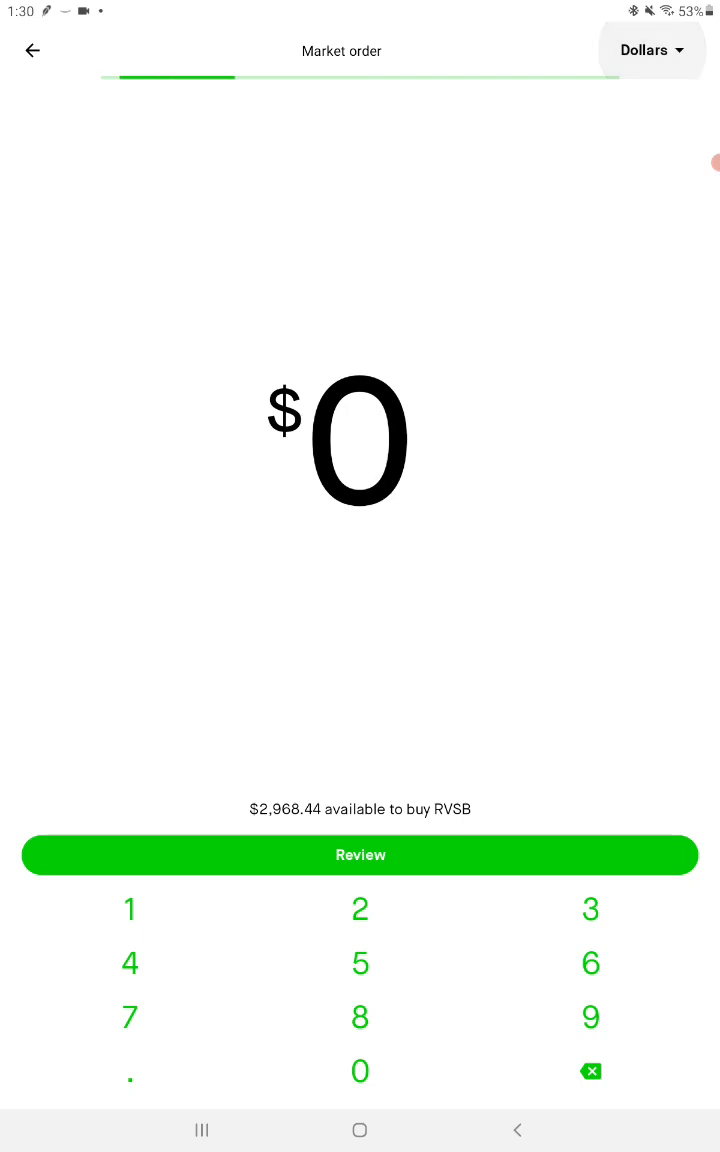
{"action": "left_click", "coordinate": [200, 490]}
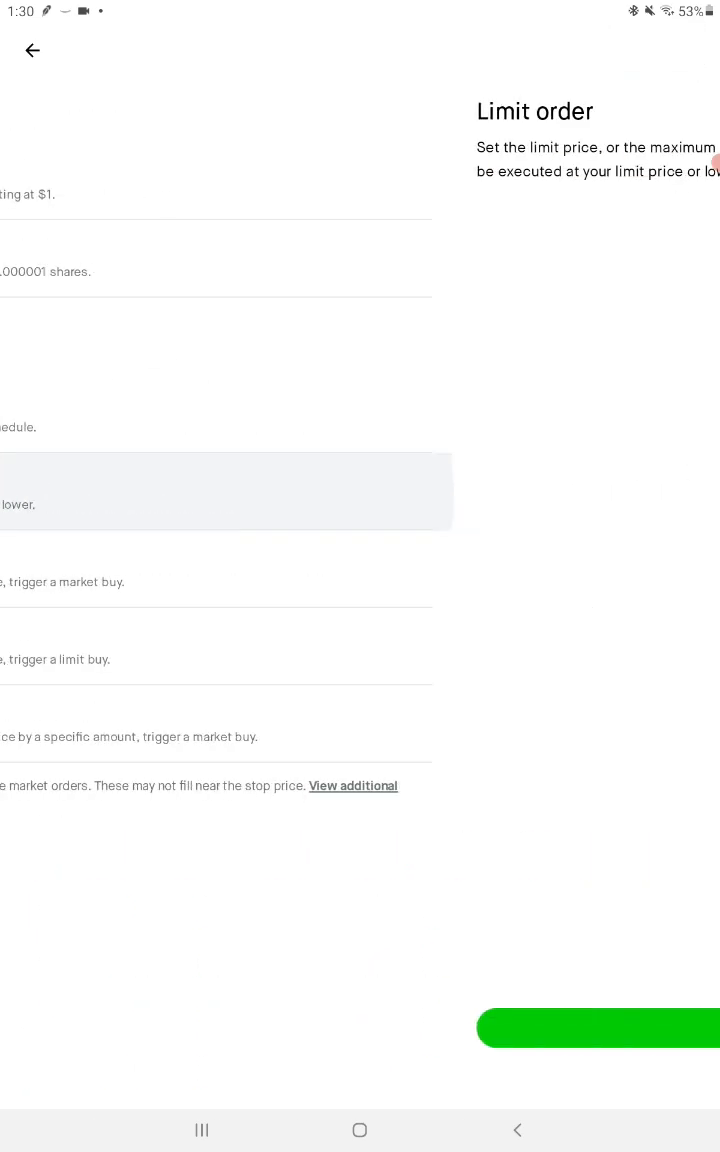
{"action": "left_click", "coordinate": [360, 1027]}
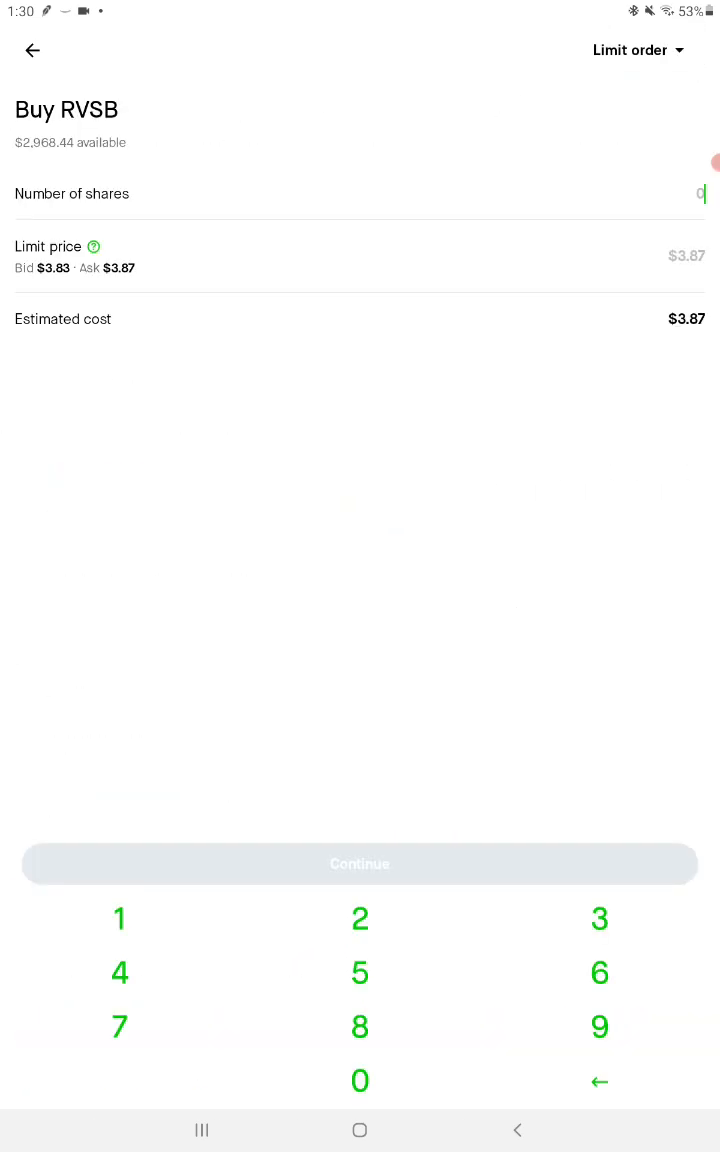
{"action": "left_click", "coordinate": [599, 918]}
{"action": "left_click", "coordinate": [360, 864]}
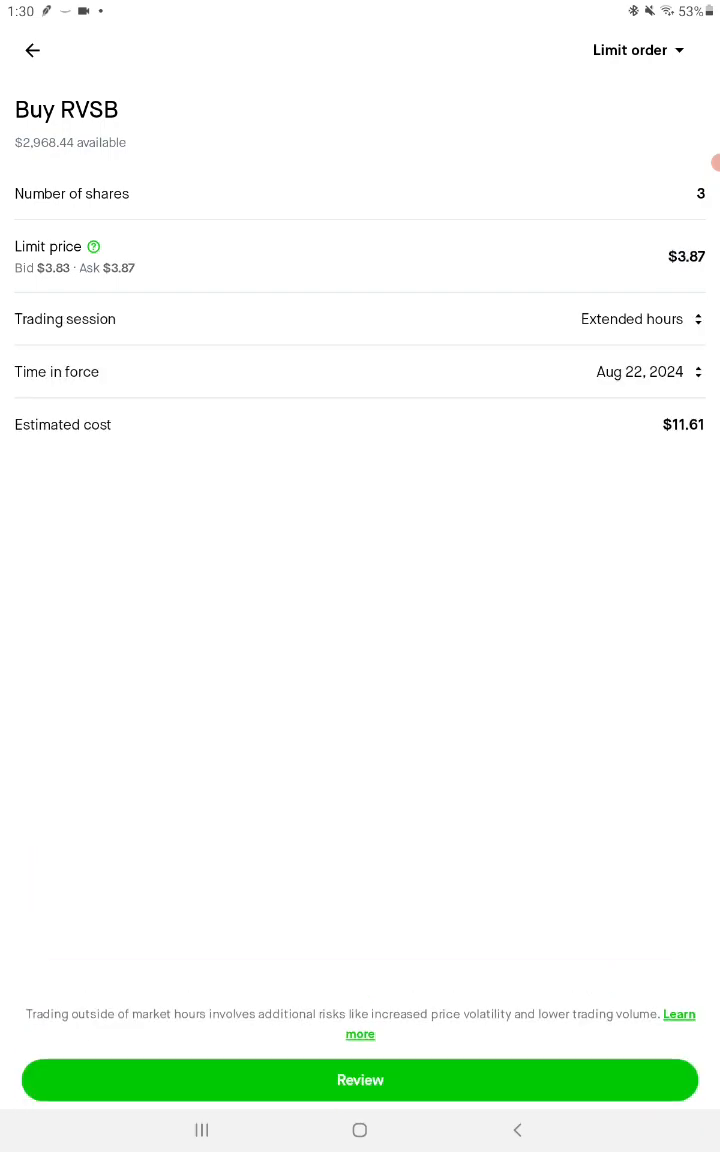
Set the limit price to $3.85 and settle the share count at 3.
{"action": "left_click", "coordinate": [686, 256]}
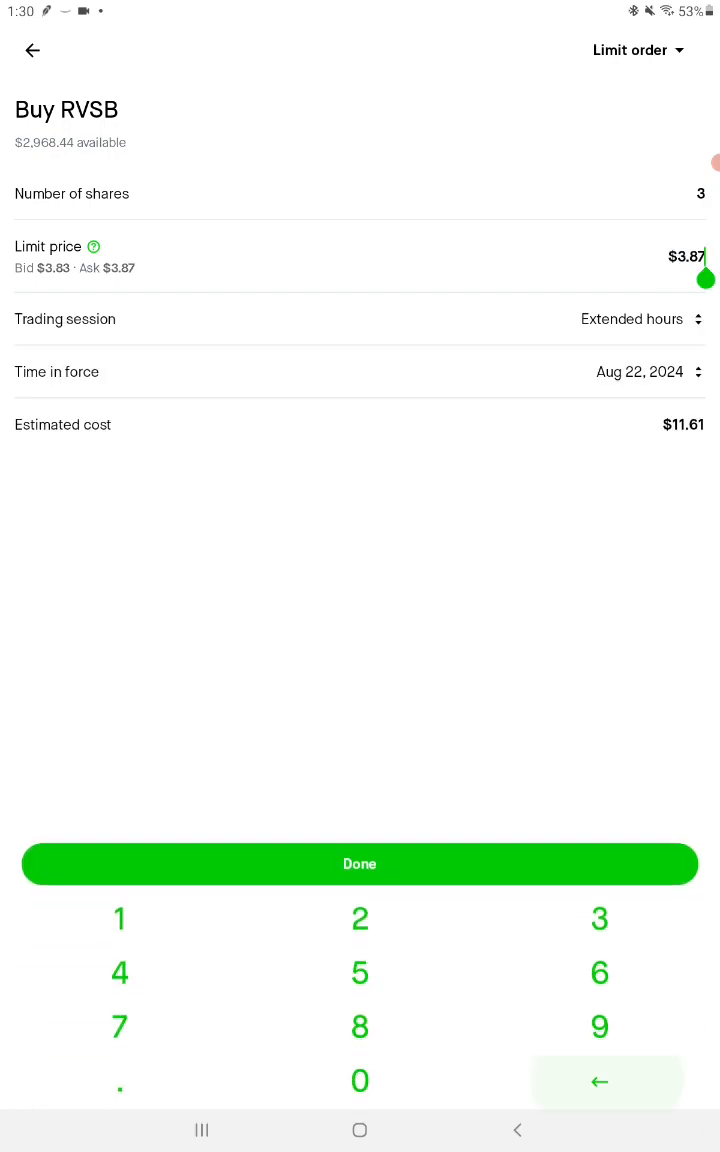
{"action": "left_click", "coordinate": [599, 1081]}
{"action": "left_click", "coordinate": [599, 1081]}
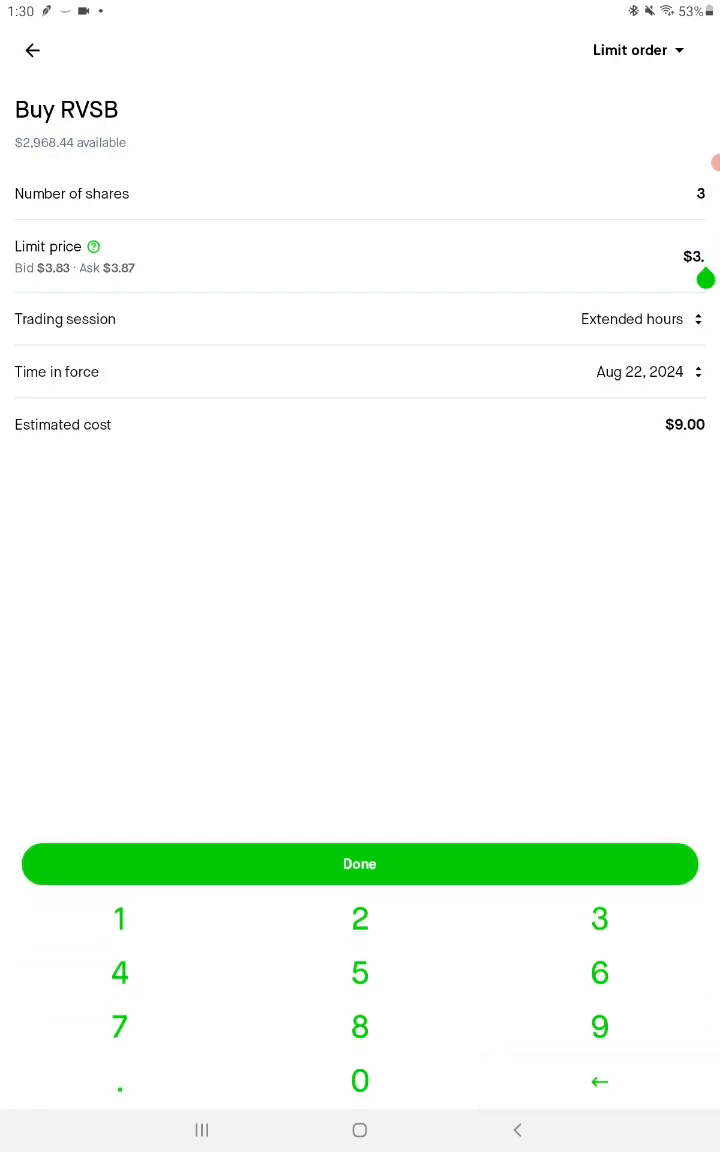
{"action": "left_click", "coordinate": [360, 1027]}
{"action": "type", "text": "85"}
{"action": "left_click", "coordinate": [360, 973]}
{"action": "left_click", "coordinate": [700, 193]}
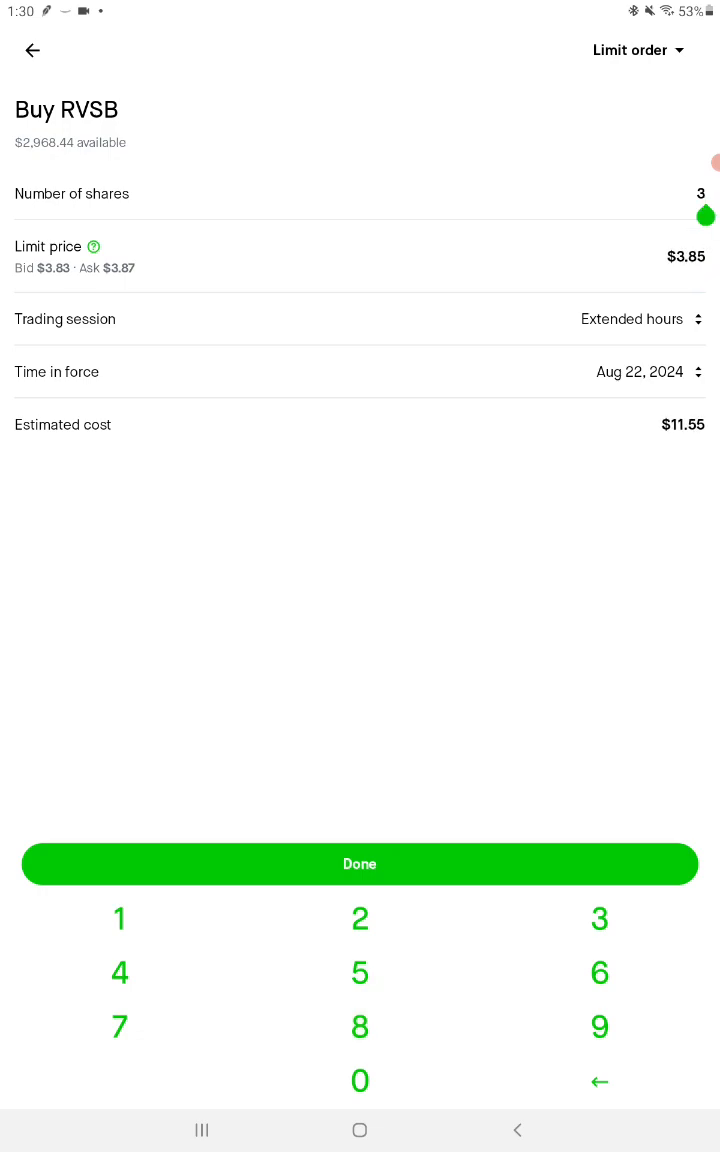
{"action": "left_click", "coordinate": [599, 1081]}
{"action": "left_click", "coordinate": [360, 919]}
{"action": "left_click", "coordinate": [599, 1081]}
{"action": "left_click", "coordinate": [599, 919]}
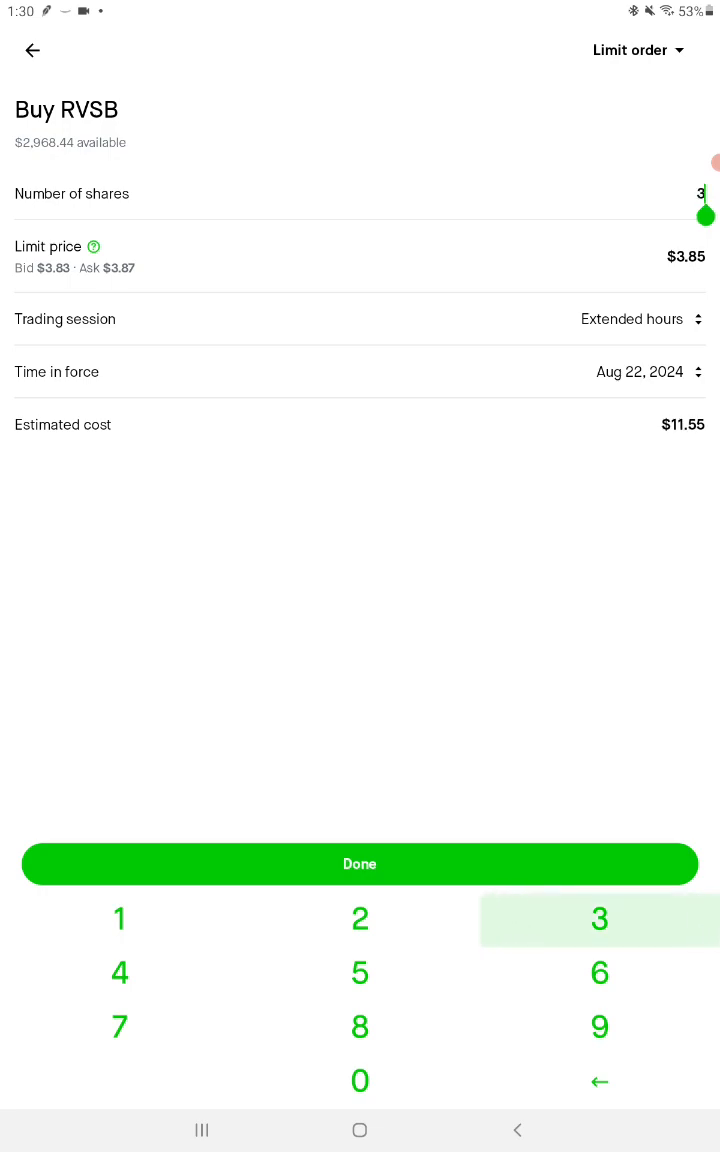
{"action": "left_click", "coordinate": [360, 864]}
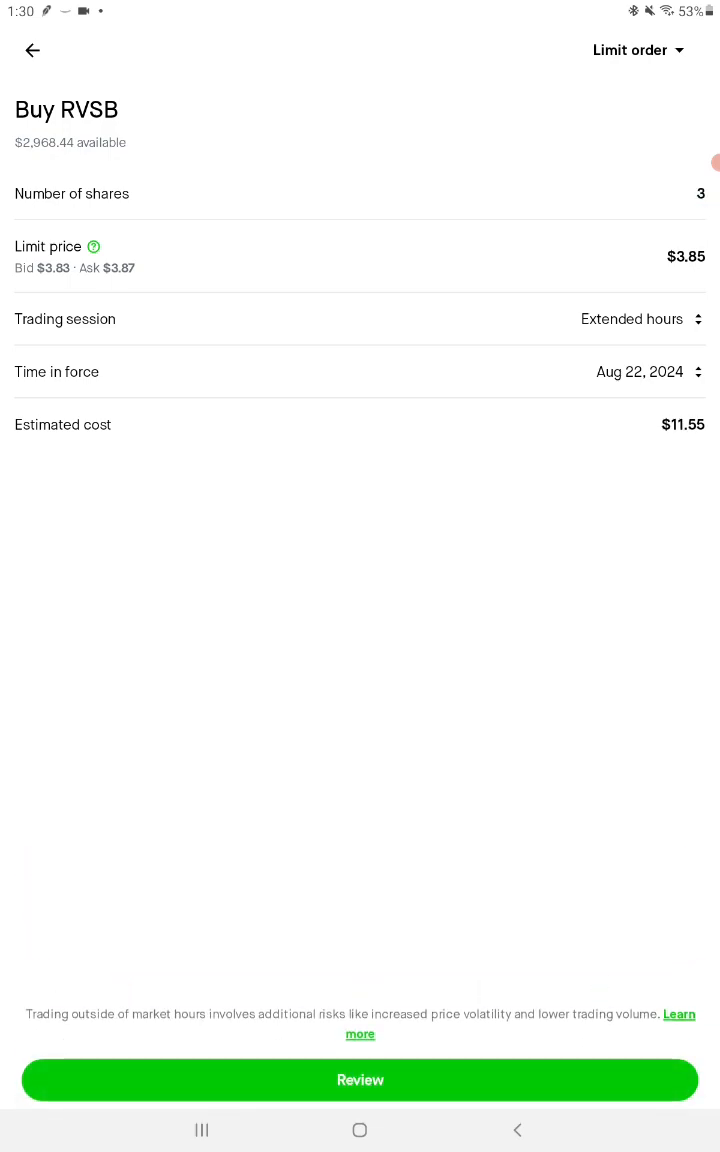
Submit the 3-share RVSB limit buy for $11.55 and return to the portfolio list.
{"action": "left_click", "coordinate": [360, 1079]}
{"action": "left_click_drag", "start_coordinate": [360, 1000], "coordinate": [360, 300]}
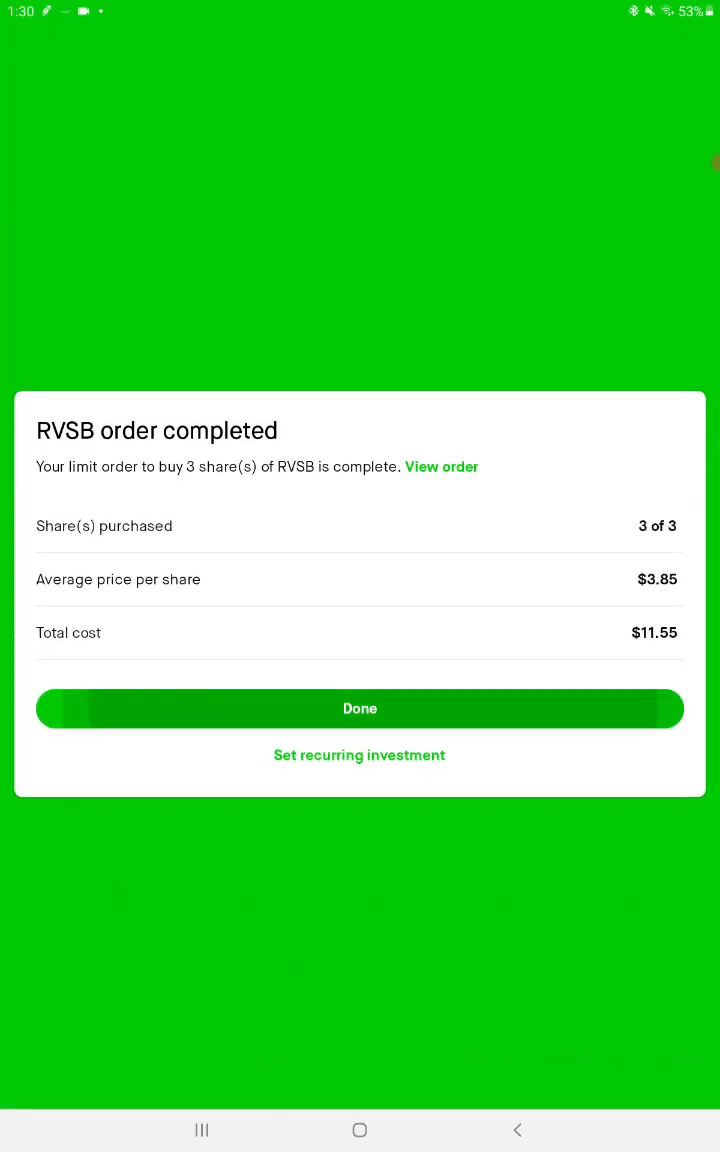
{"action": "left_click", "coordinate": [360, 681]}
{"action": "left_click", "coordinate": [32, 49]}
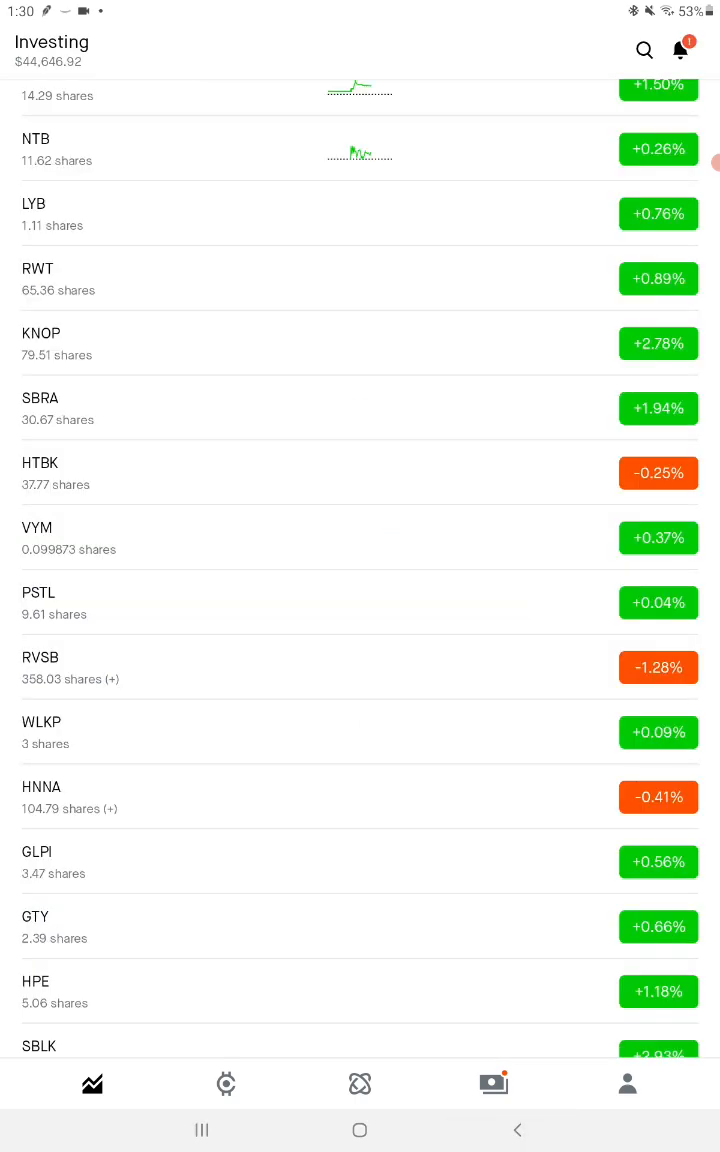
{"action": "scroll", "coordinate": [360, 600], "scroll_direction": "down", "scroll_amount": 6}
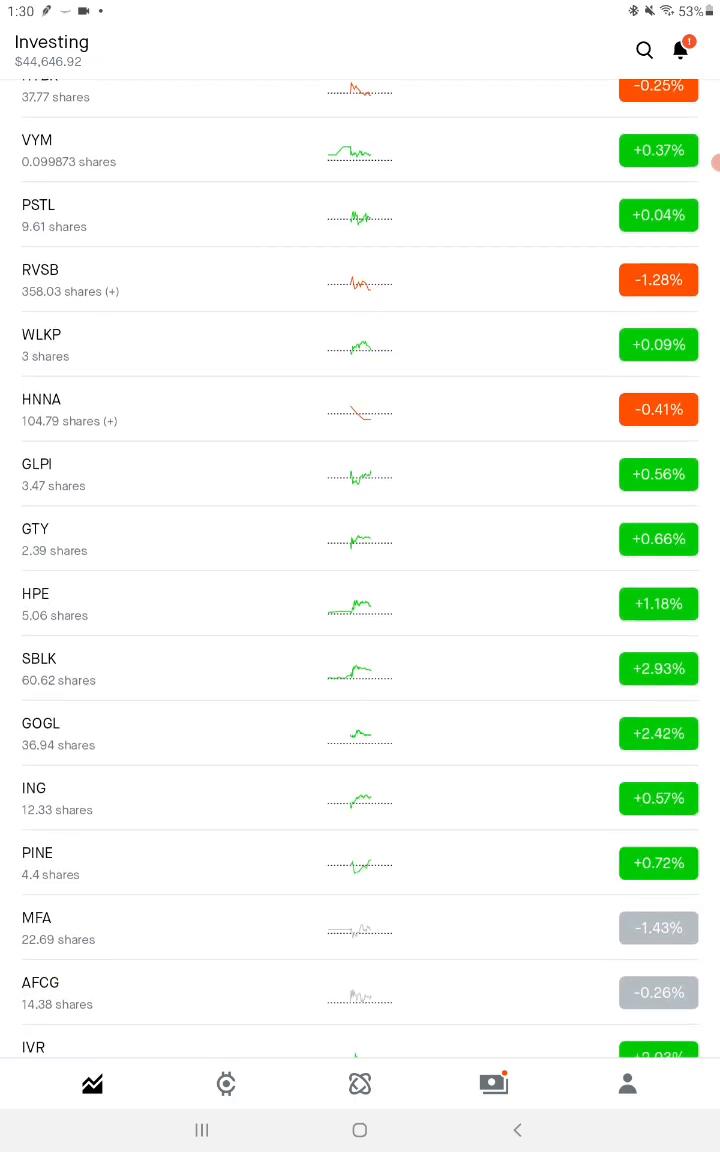
{"action": "scroll", "coordinate": [360, 600], "scroll_direction": "down", "scroll_amount": 4}
{"action": "scroll", "coordinate": [360, 600], "scroll_direction": "down", "scroll_amount": 4}
{"action": "scroll", "coordinate": [360, 600], "scroll_direction": "down", "scroll_amount": 1}
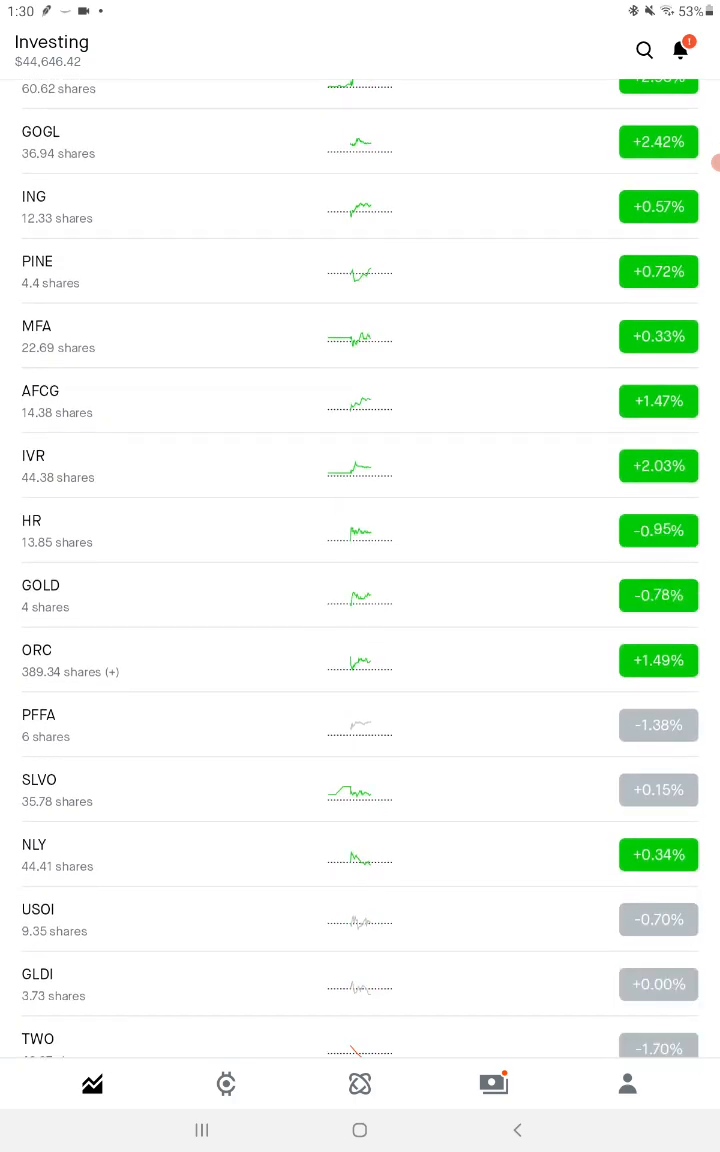
{"action": "scroll", "coordinate": [360, 600], "scroll_direction": "down", "scroll_amount": 3}
{"action": "scroll", "coordinate": [360, 600], "scroll_direction": "down", "scroll_amount": 2}
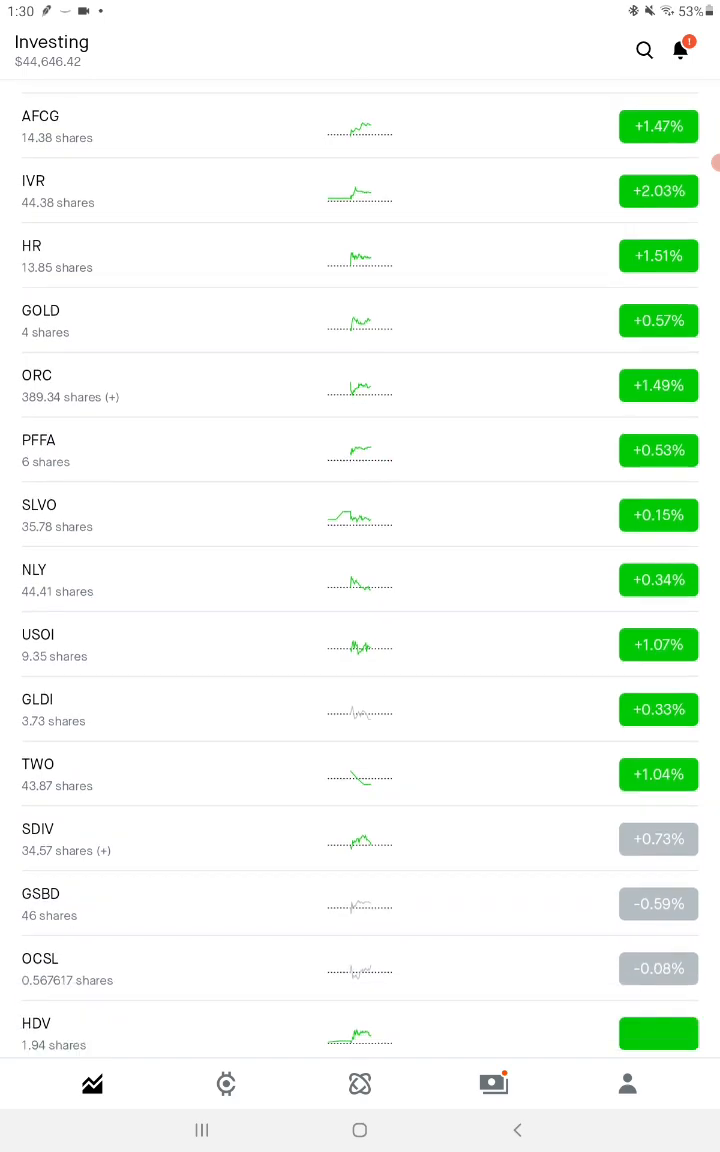
{"action": "scroll", "coordinate": [360, 600], "scroll_direction": "down", "scroll_amount": 3}
{"action": "scroll", "coordinate": [360, 600], "scroll_direction": "down", "scroll_amount": 5}
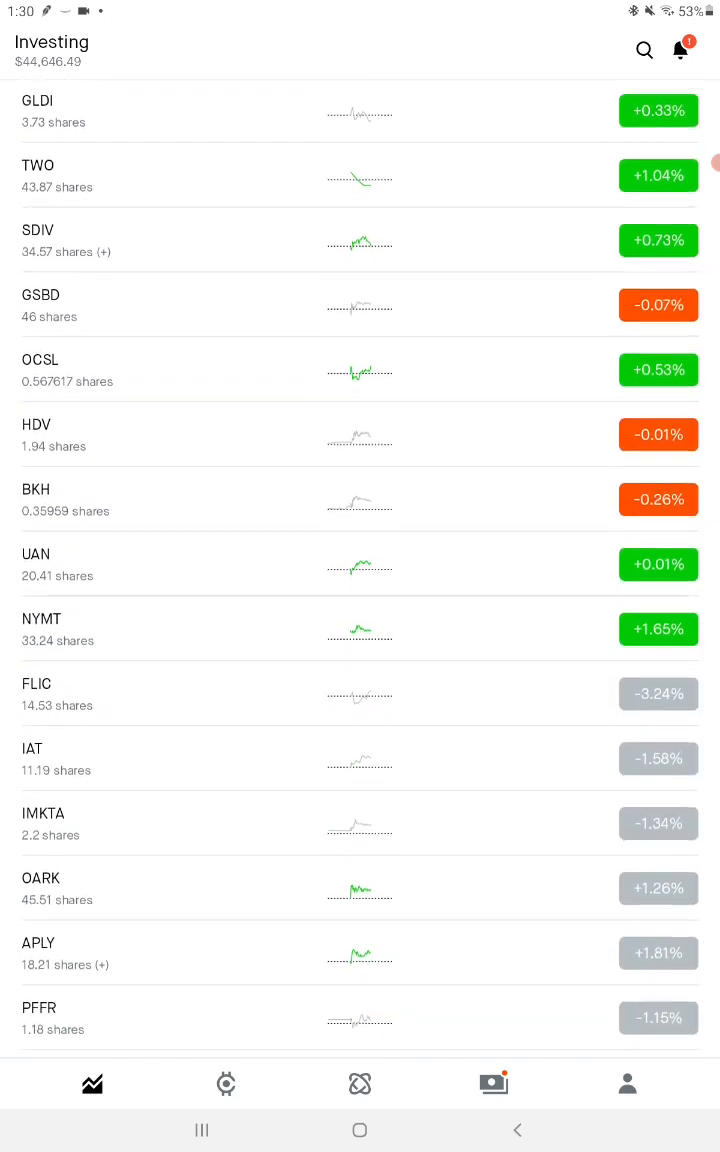
{"action": "scroll", "coordinate": [360, 600], "scroll_direction": "down", "scroll_amount": 1}
{"action": "scroll", "coordinate": [360, 600], "scroll_direction": "down", "scroll_amount": 5}
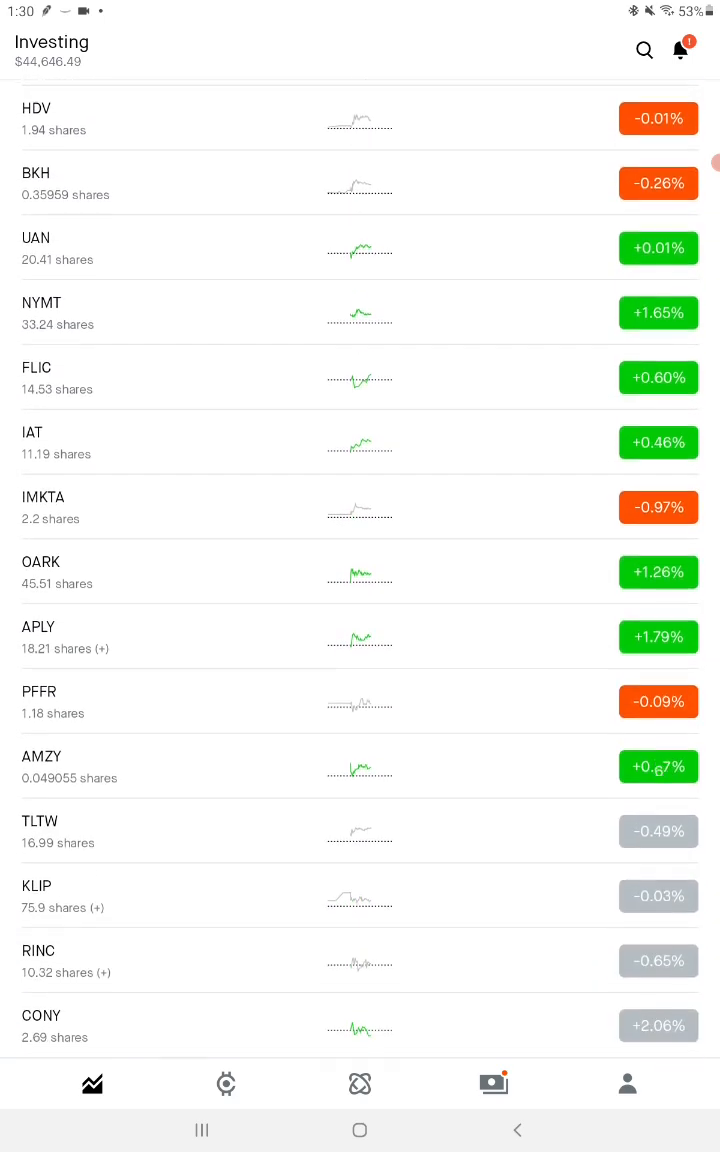
{"action": "scroll", "coordinate": [360, 600], "scroll_direction": "down", "scroll_amount": 3}
{"action": "scroll", "coordinate": [360, 600], "scroll_direction": "down", "scroll_amount": 2}
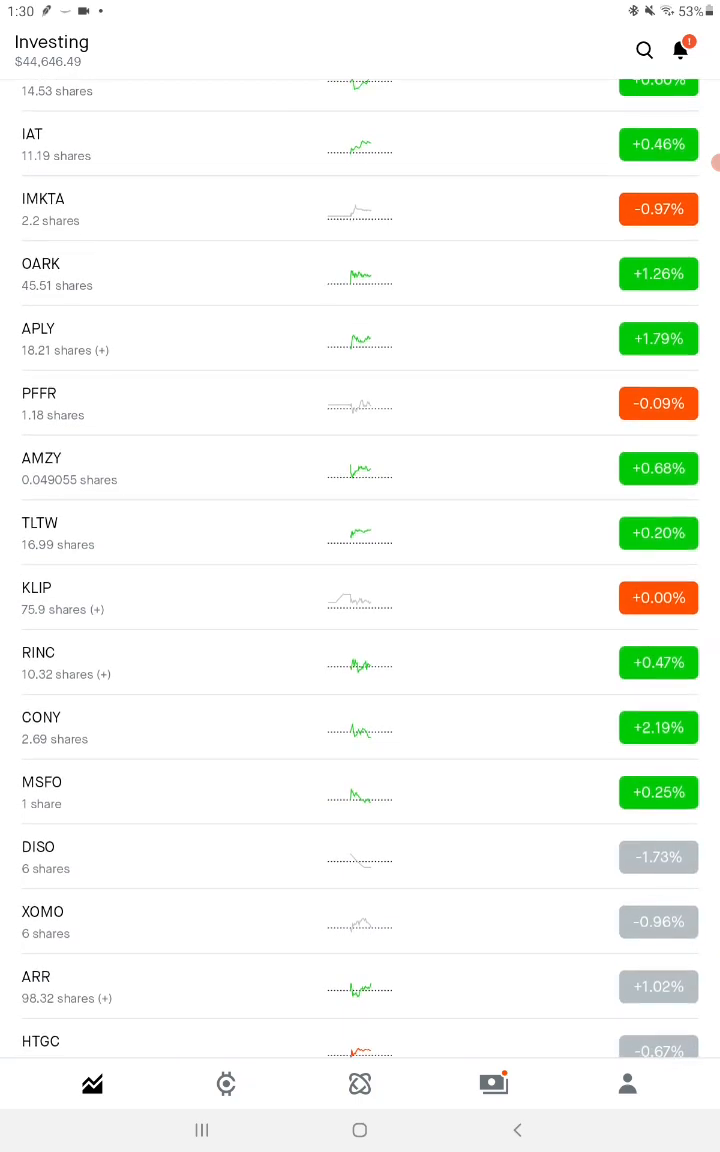
{"action": "scroll", "coordinate": [360, 600], "scroll_direction": "down", "scroll_amount": 1}
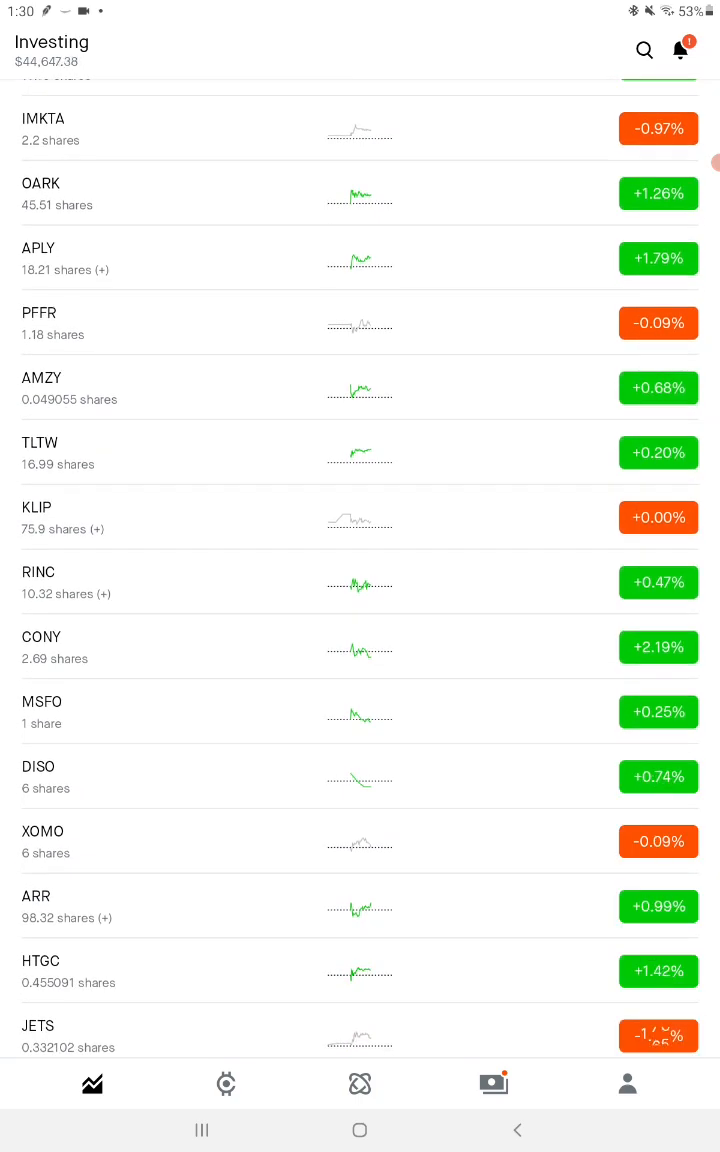
{"action": "scroll", "coordinate": [360, 600], "scroll_direction": "down", "scroll_amount": 3}
{"action": "scroll", "coordinate": [360, 600], "scroll_direction": "down", "scroll_amount": 1}
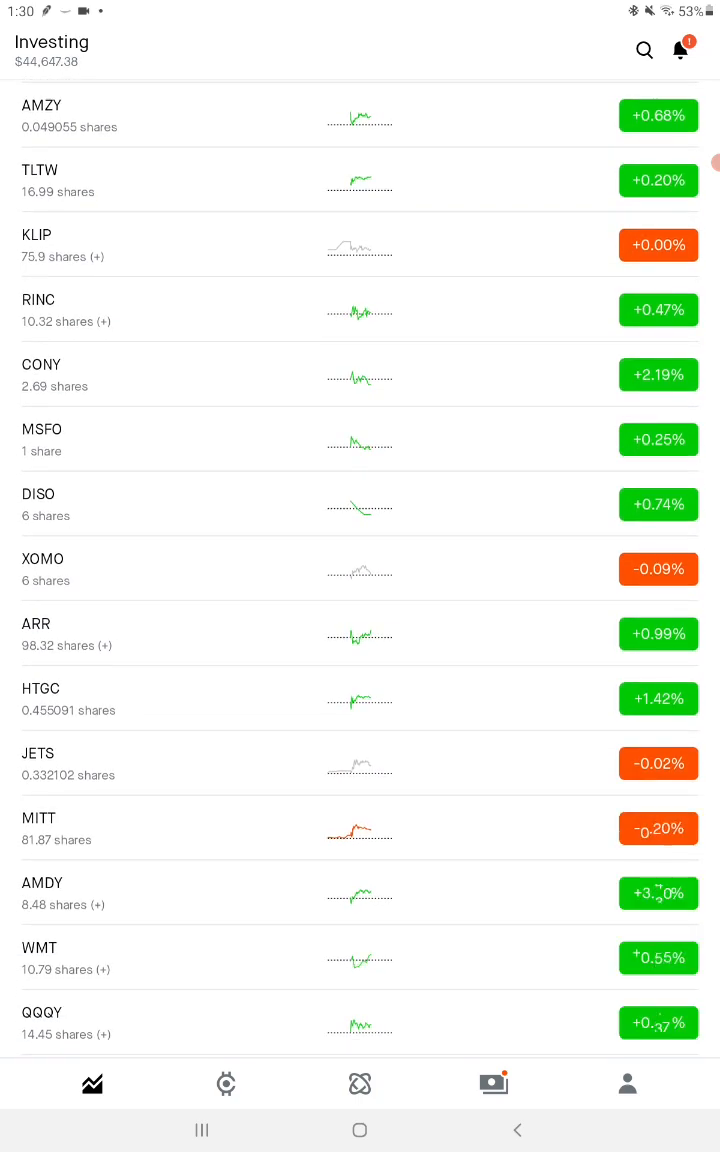
{"action": "scroll", "coordinate": [360, 600], "scroll_direction": "up", "scroll_amount": 1}
View the KLIP fund's detail page from the holdings list.
{"action": "left_click", "coordinate": [150, 278]}
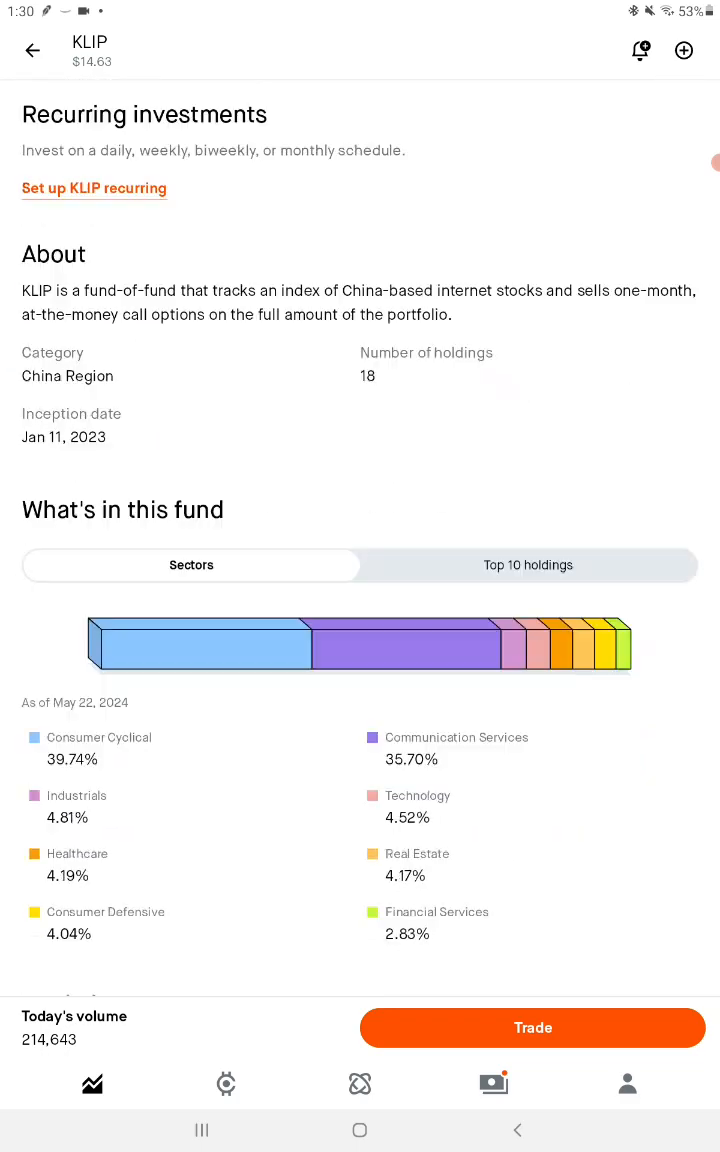
{"action": "scroll", "coordinate": [360, 600], "scroll_direction": "down", "scroll_amount": 5}
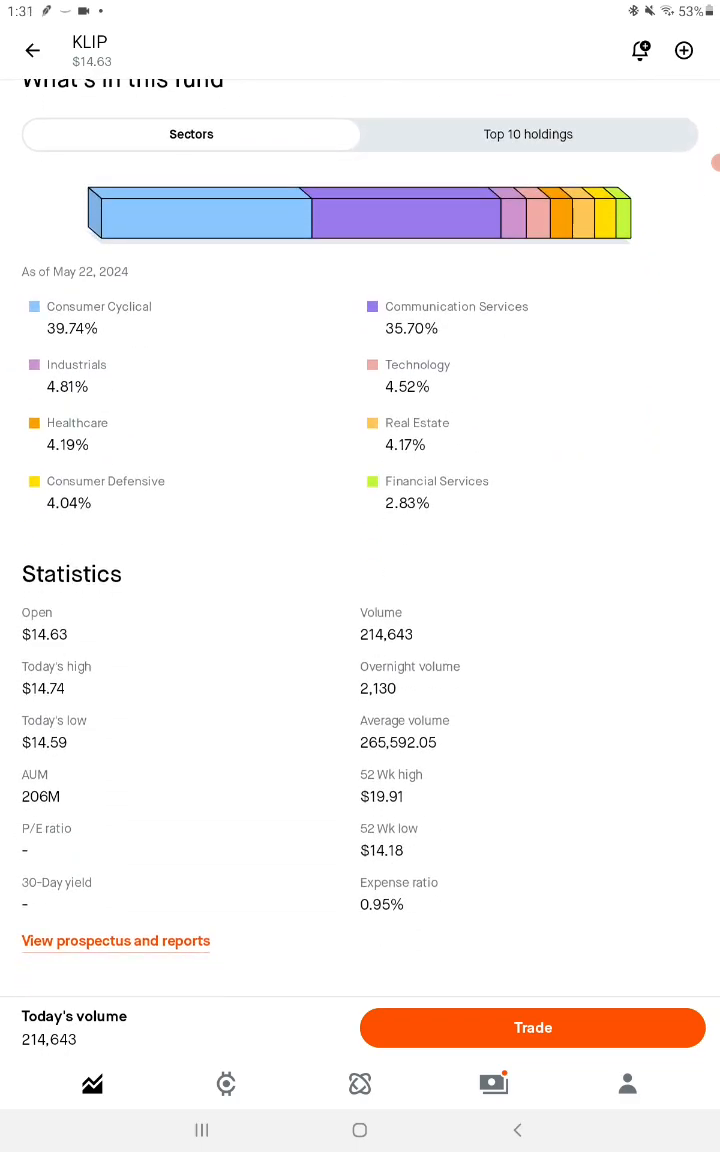
{"action": "scroll", "coordinate": [360, 600], "scroll_direction": "up", "scroll_amount": 5}
{"action": "scroll", "coordinate": [360, 600], "scroll_direction": "up", "scroll_amount": 5}
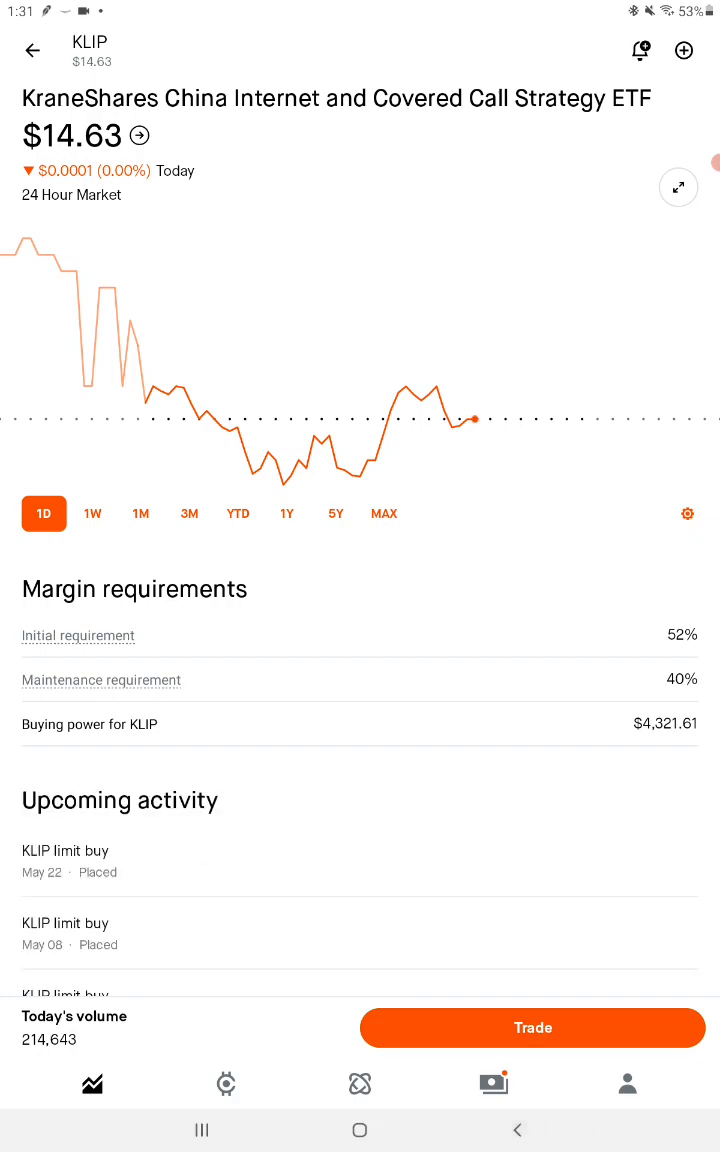
Leave the KLIP fund page and return to the portfolio holdings list.
{"action": "left_click", "coordinate": [32, 49]}
{"action": "scroll", "coordinate": [360, 600], "scroll_direction": "down", "scroll_amount": 3}
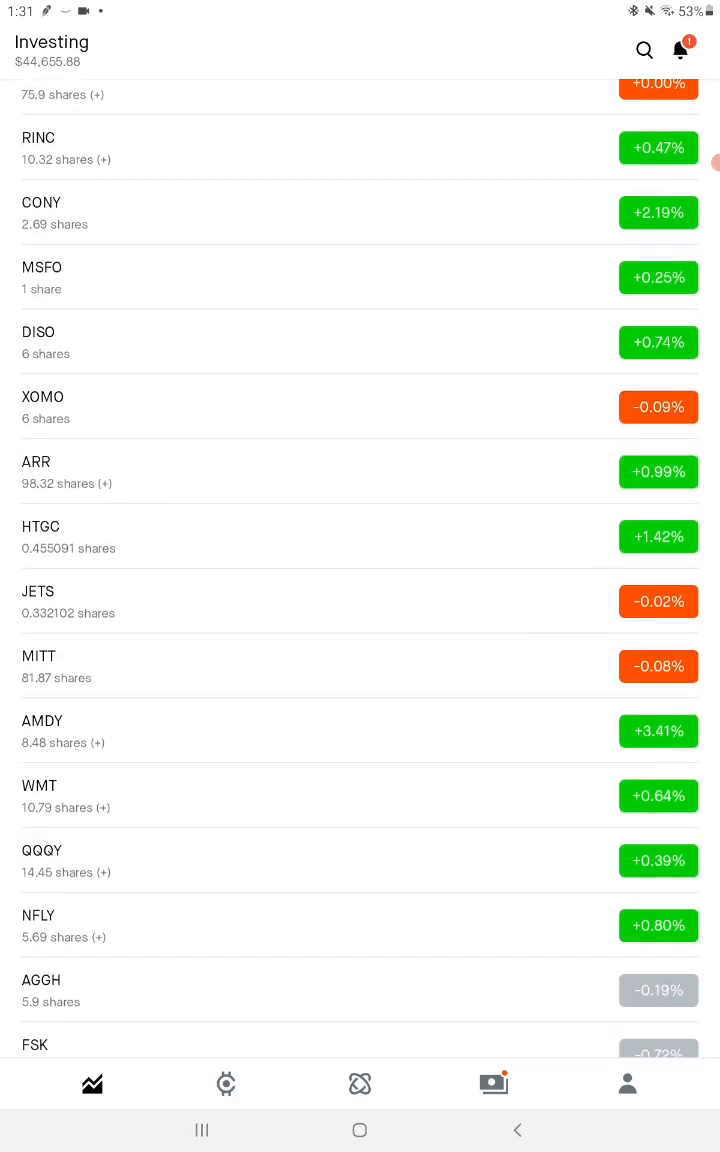
{"action": "scroll", "coordinate": [360, 600], "scroll_direction": "down", "scroll_amount": 3}
{"action": "scroll", "coordinate": [360, 600], "scroll_direction": "down", "scroll_amount": 2}
{"action": "scroll", "coordinate": [360, 600], "scroll_direction": "down", "scroll_amount": 3}
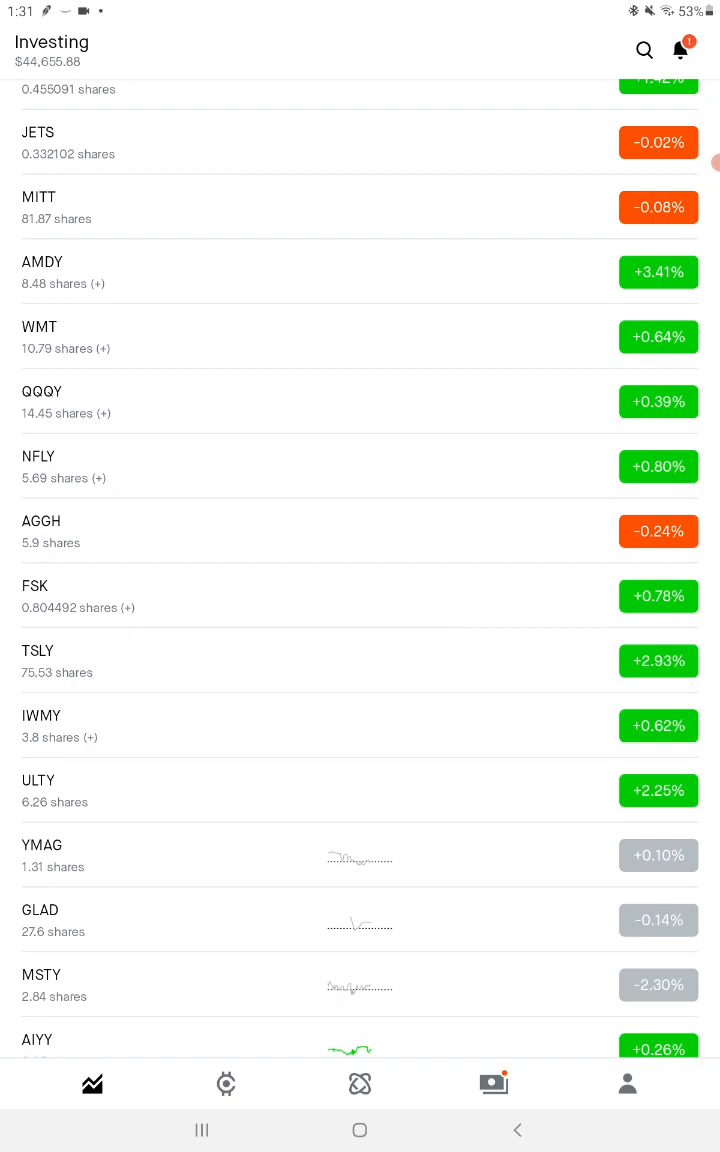
{"action": "scroll", "coordinate": [360, 600], "scroll_direction": "down", "scroll_amount": 3}
{"action": "scroll", "coordinate": [360, 600], "scroll_direction": "down", "scroll_amount": 3}
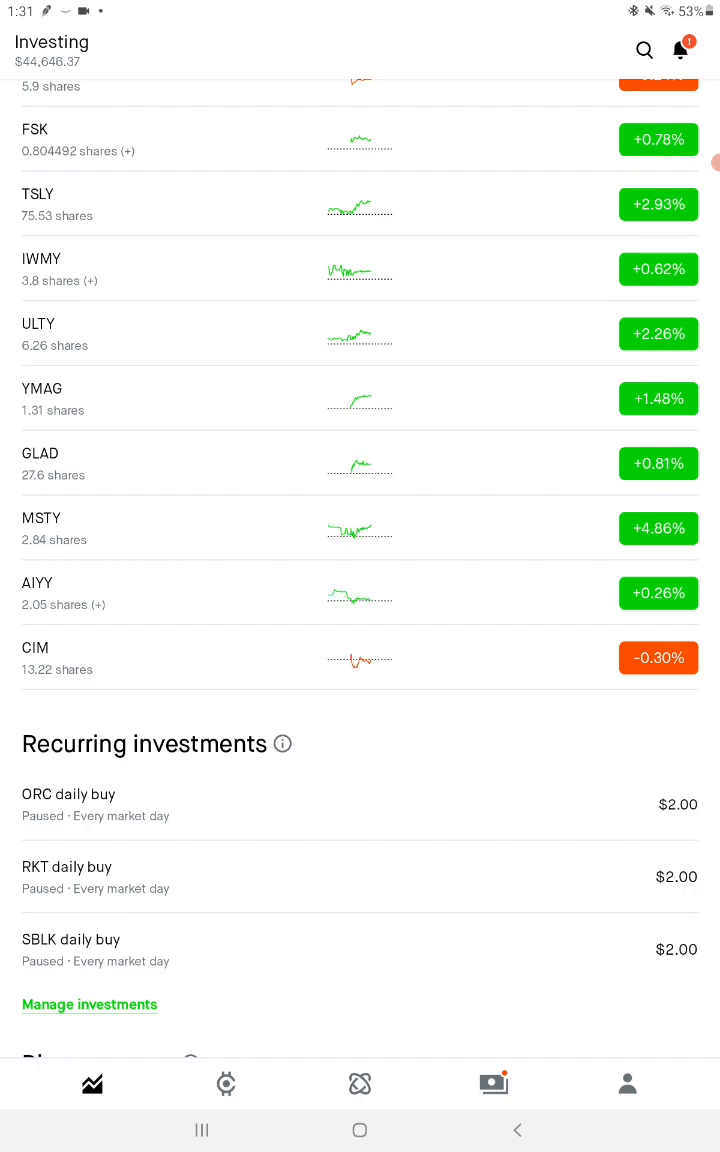
{"action": "scroll", "coordinate": [360, 500], "scroll_direction": "up", "scroll_amount": 3}
{"action": "scroll", "coordinate": [360, 500], "scroll_direction": "up", "scroll_amount": 1}
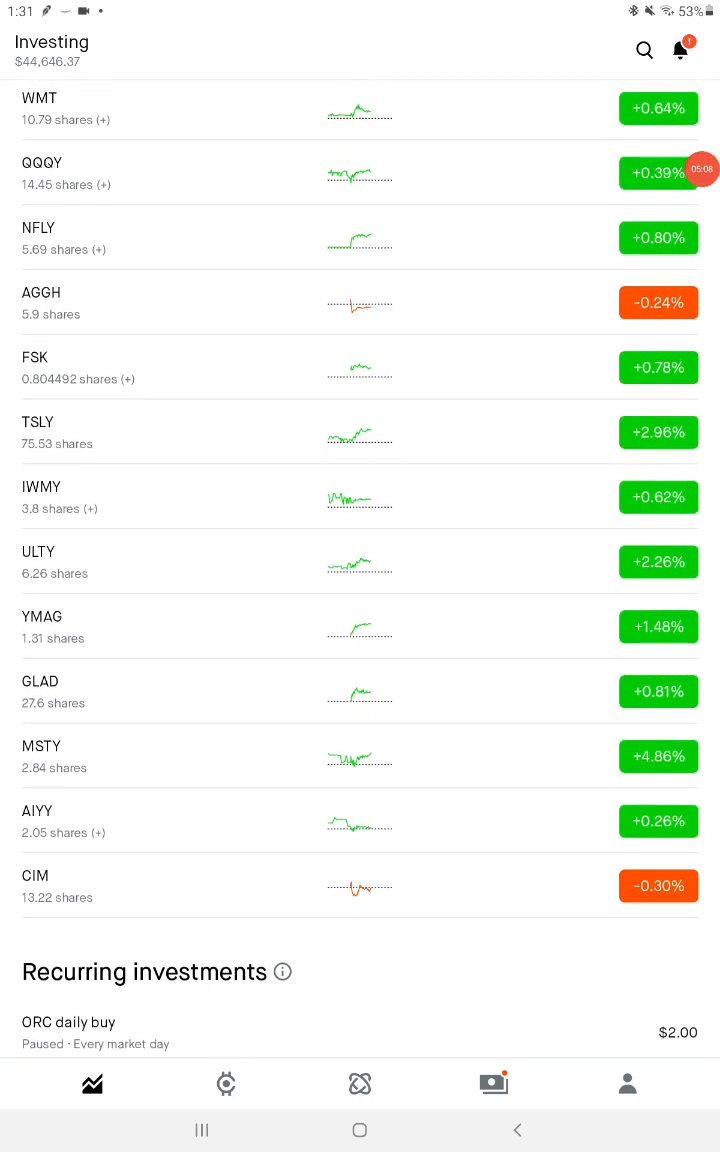
{"action": "left_click", "coordinate": [701, 169]}
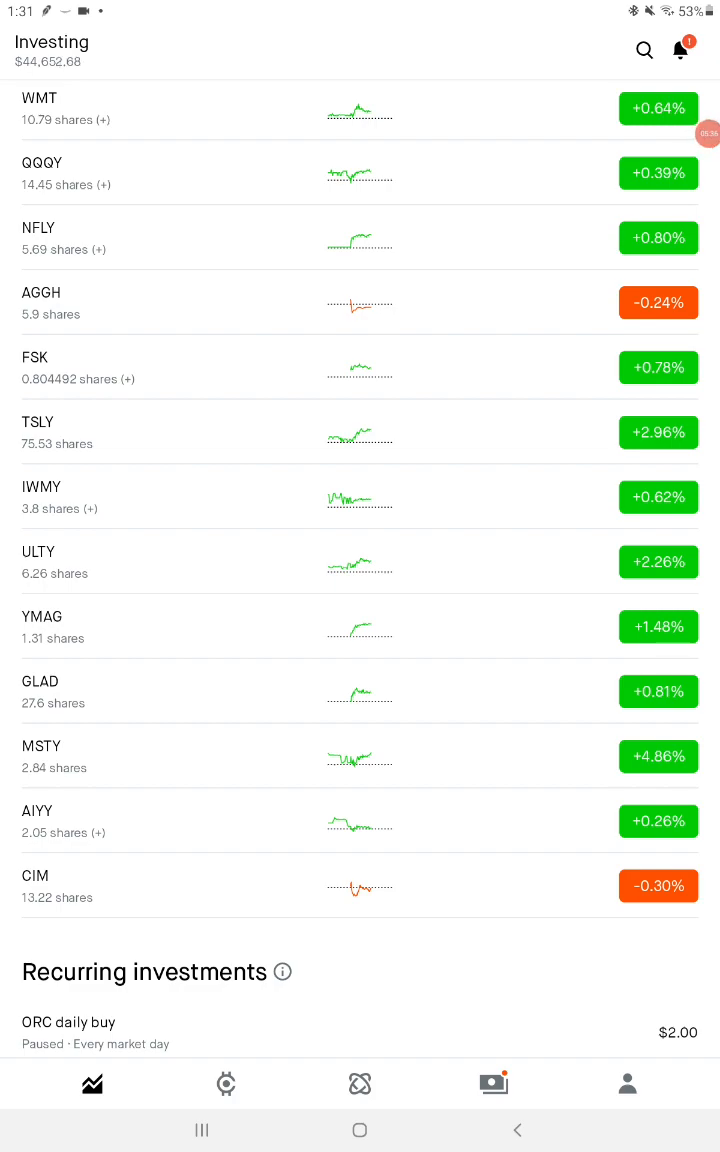
{"action": "left_click", "coordinate": [702, 133]}
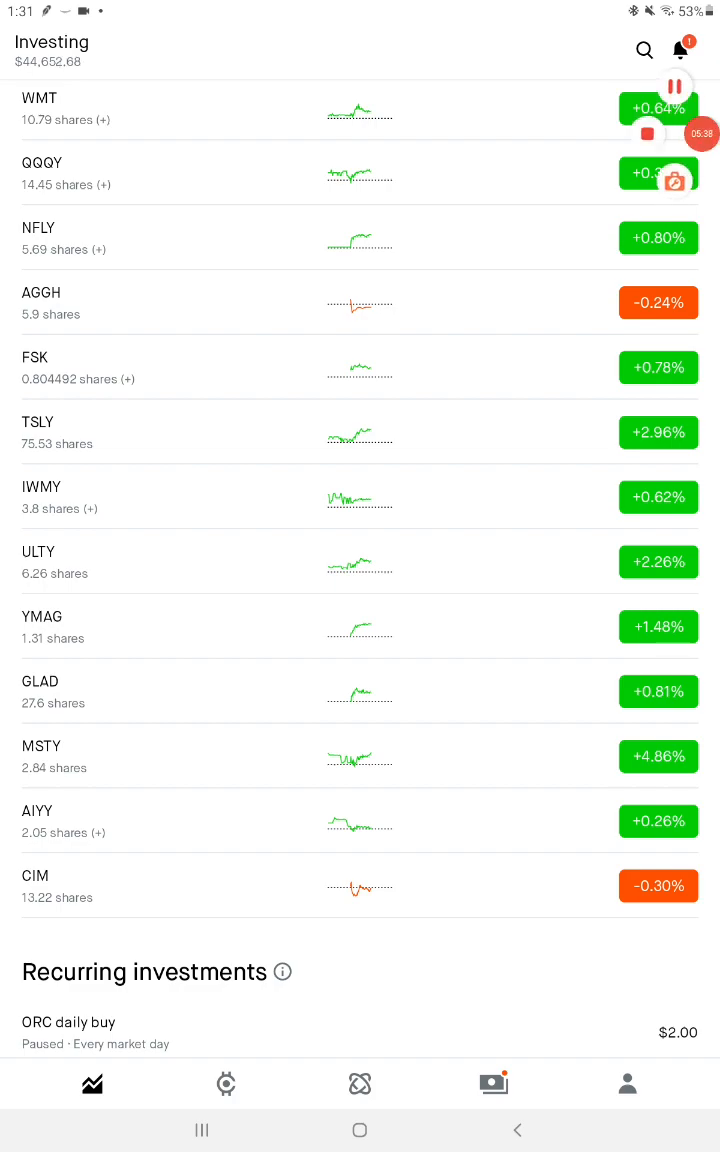